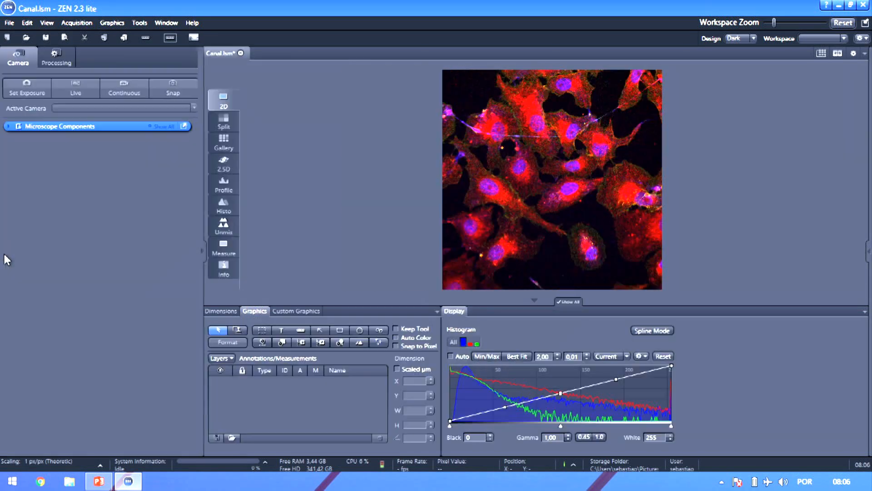
Switch to the processing functions and collapse the side tool area to enlarge the image view.
click(64, 61)
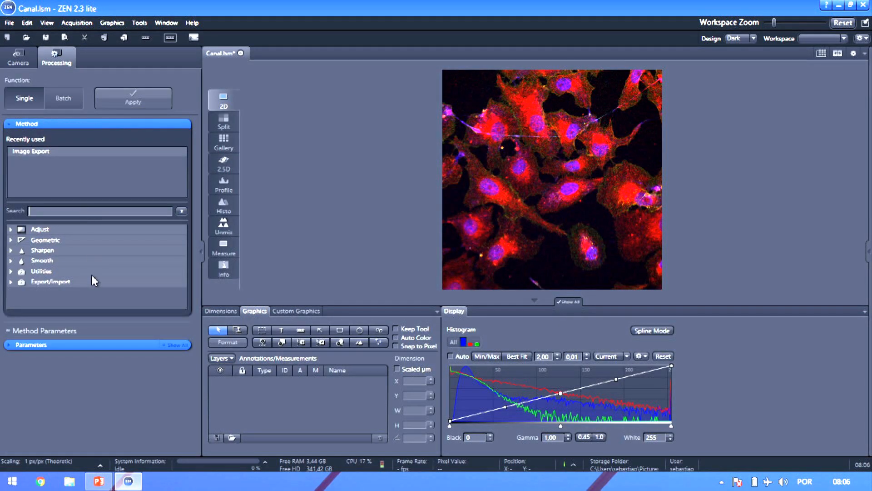
click(202, 254)
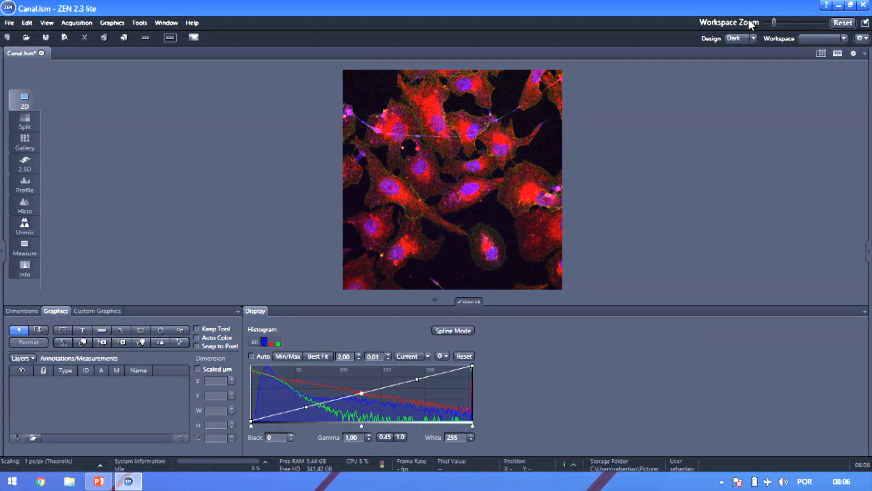
Compare the Dark and Light interface designs and keep the Light design.
click(753, 39)
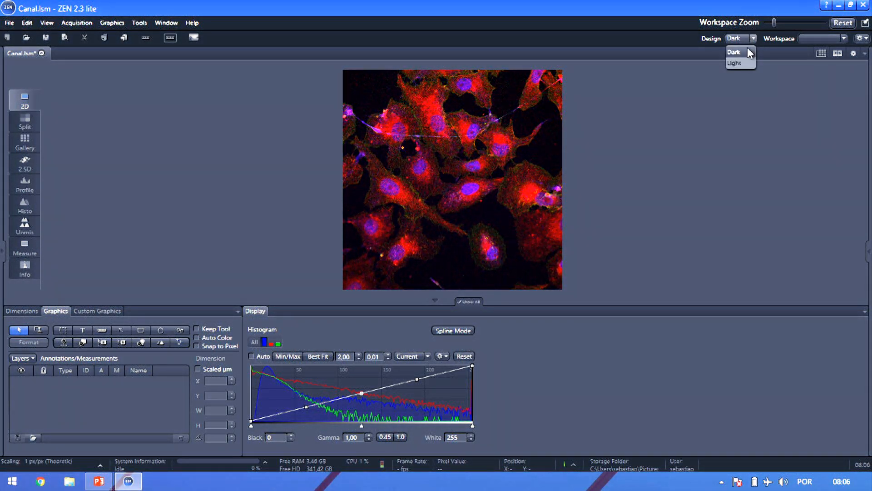
click(746, 63)
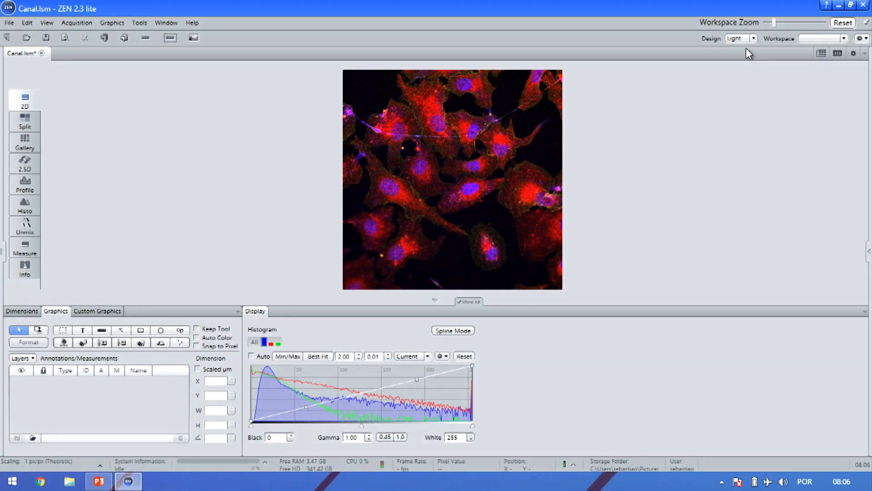
click(753, 40)
click(740, 54)
click(753, 39)
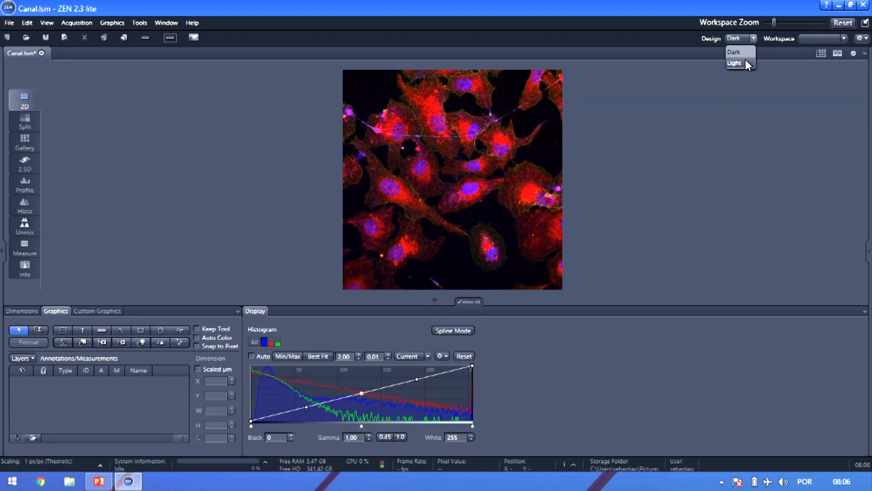
click(745, 59)
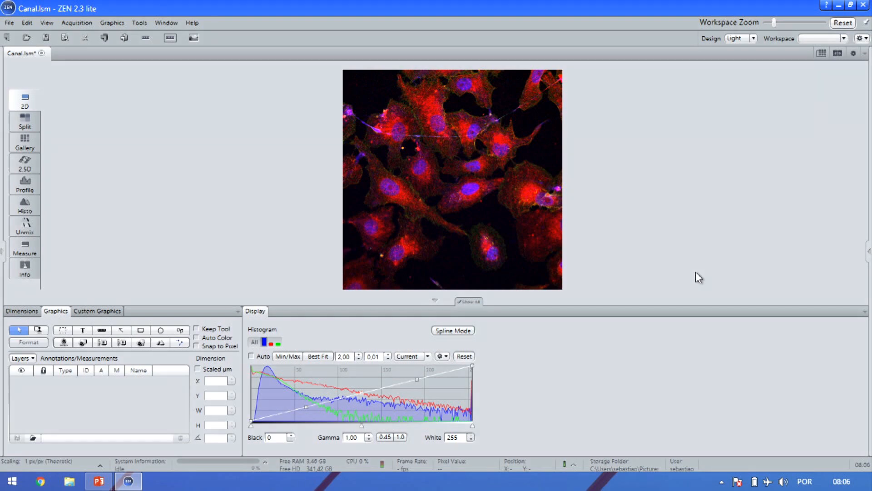
Reduce the workspace zoom to its minimum, resetting it to the default once for comparison.
mouse_move(774, 23)
mouse_down()
mouse_move(795, 22)
mouse_move(765, 22)
mouse_up()
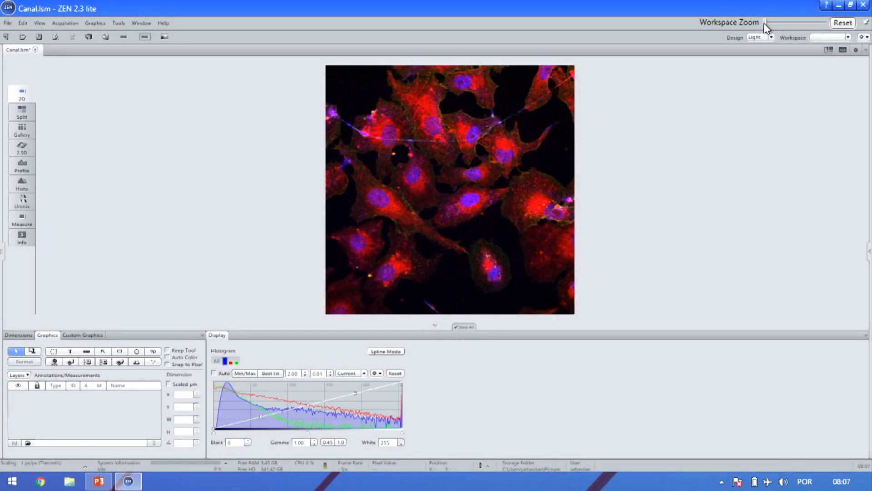
mouse_move(766, 22)
mouse_down()
mouse_move(793, 22)
mouse_move(761, 22)
mouse_up()
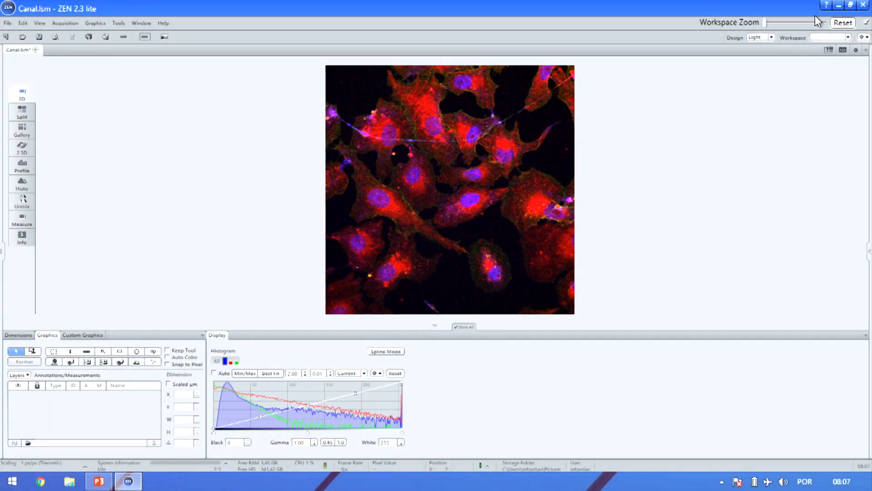
click(841, 23)
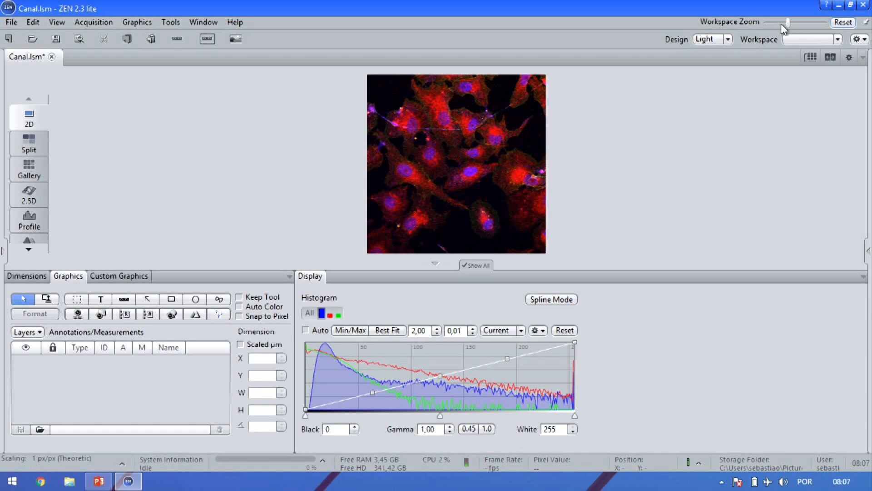
drag(788, 21, 765, 22)
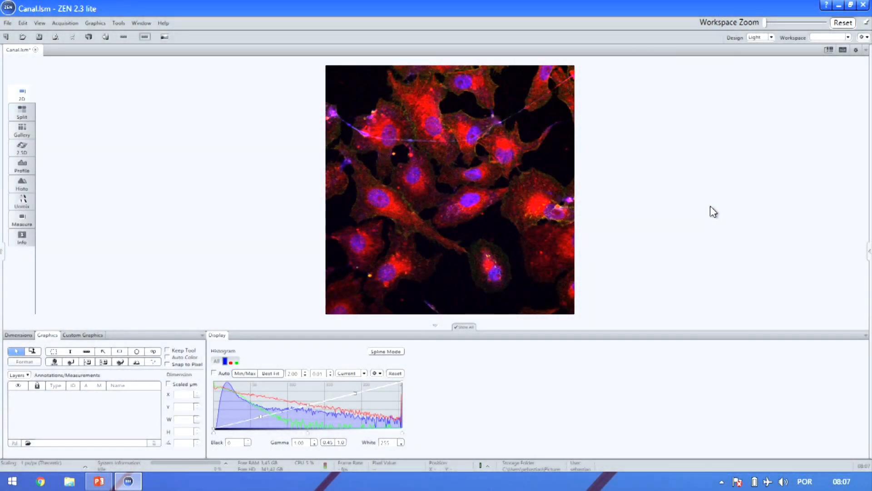
View the Canal.lsm image in the Split, Gallery and Histo views.
click(21, 115)
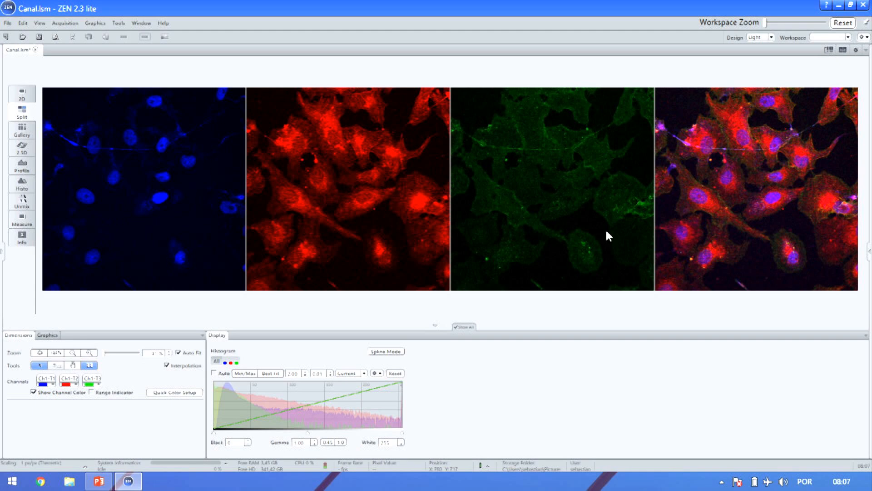
click(23, 131)
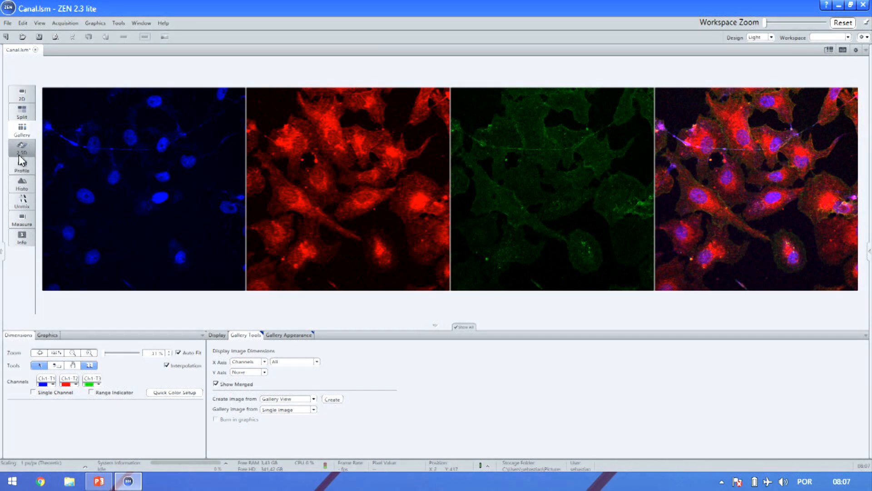
click(24, 184)
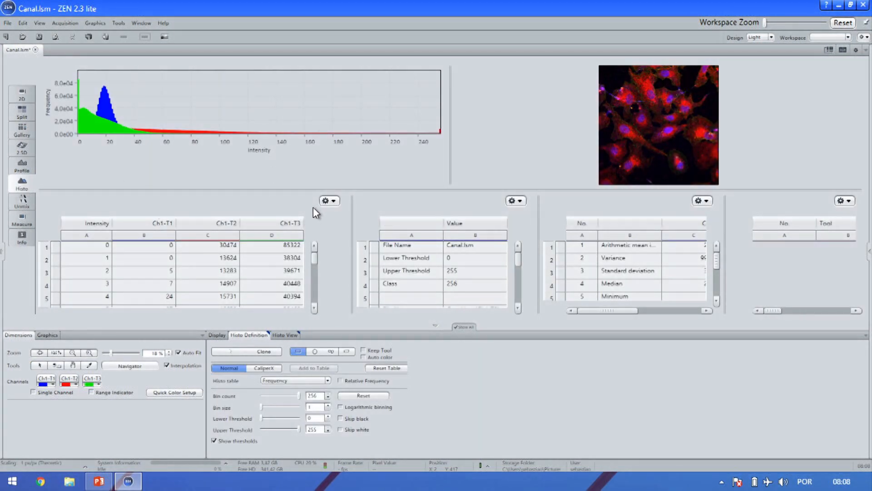
Review the image's metadata in the Info view, from file information to image dimensions and acquisition information.
click(18, 244)
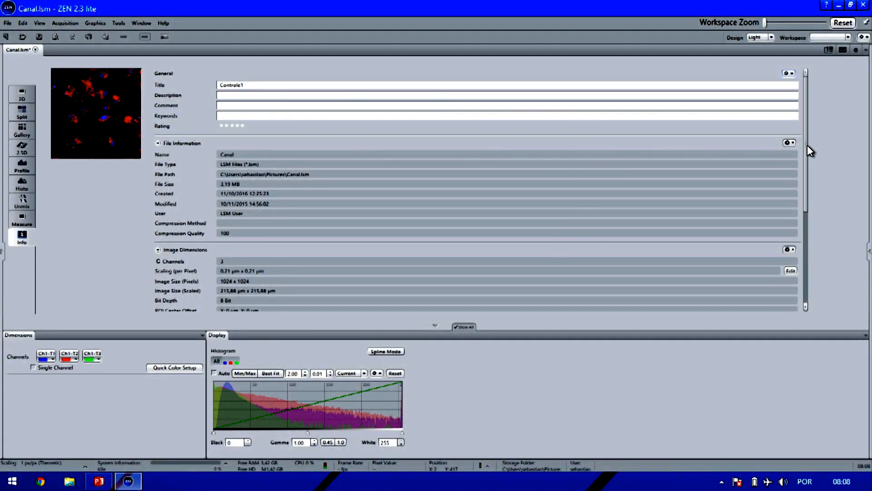
drag(806, 145, 797, 248)
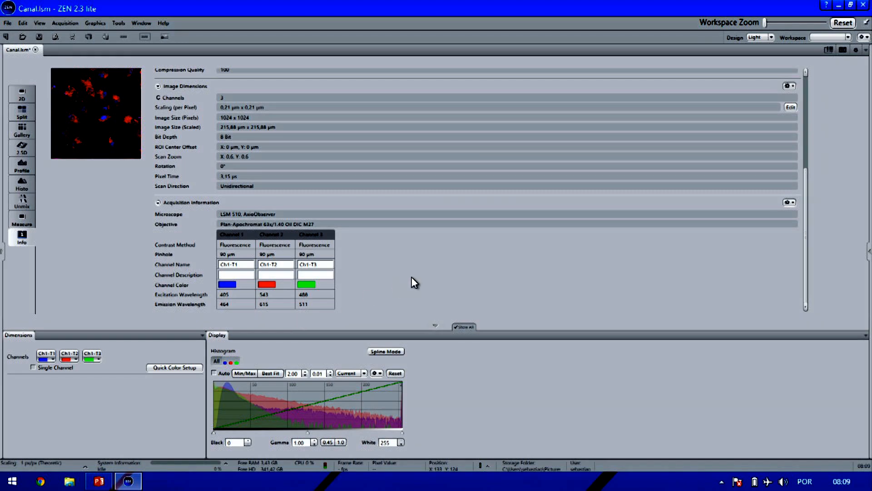
scroll(408, 278, up, 3)
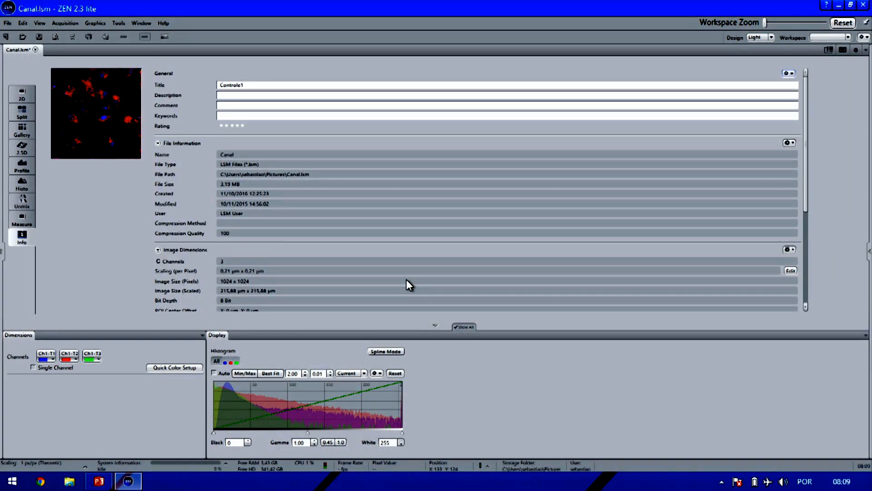
scroll(407, 280, down, 3)
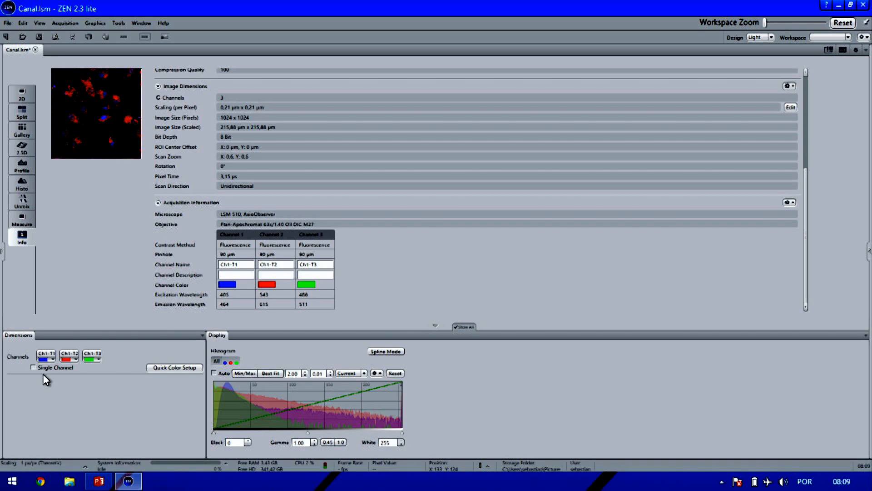
Expand the side tool area again and toggle the Show All view options off and back on.
click(456, 326)
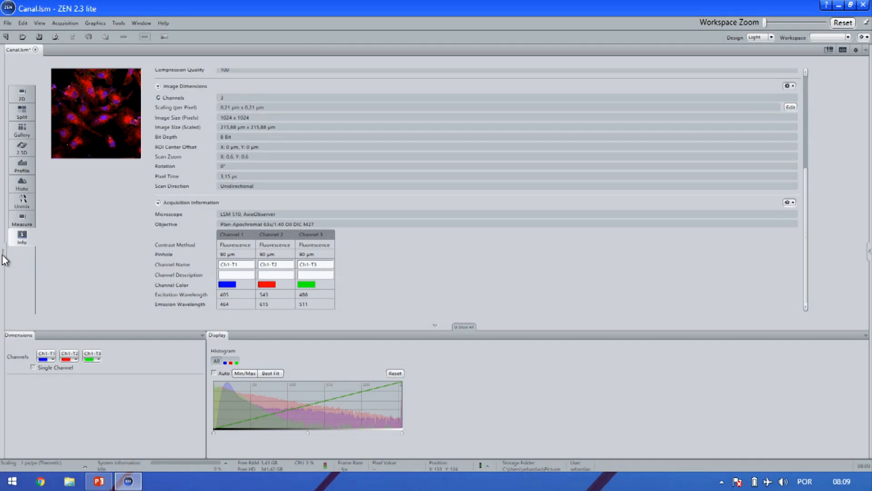
click(4, 259)
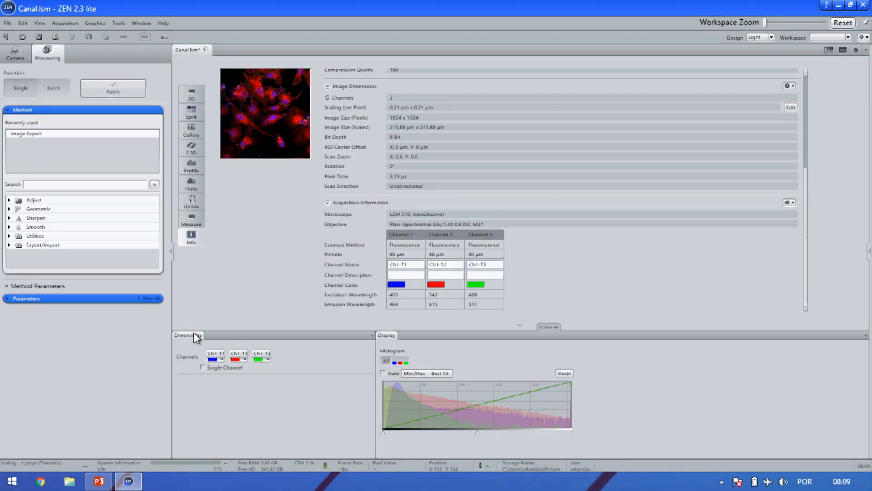
click(541, 328)
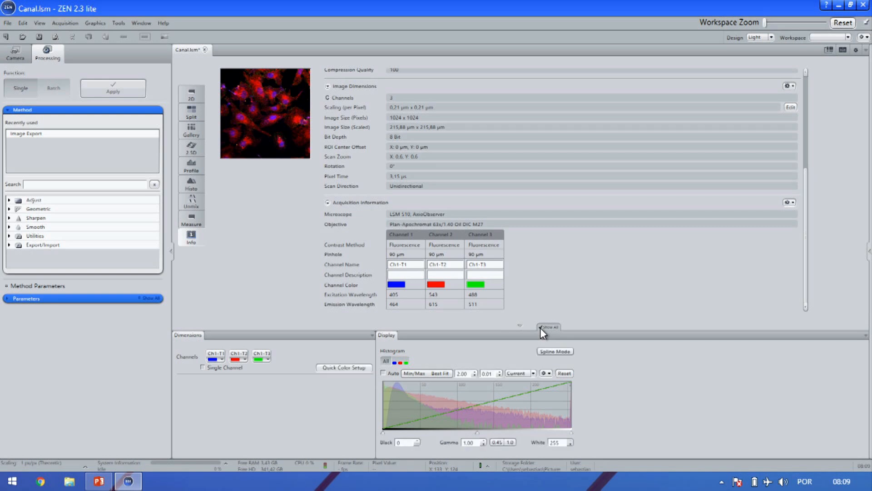
Return to the 2D view, compare its options with and without Show All, and display the Dimensions controls.
click(189, 95)
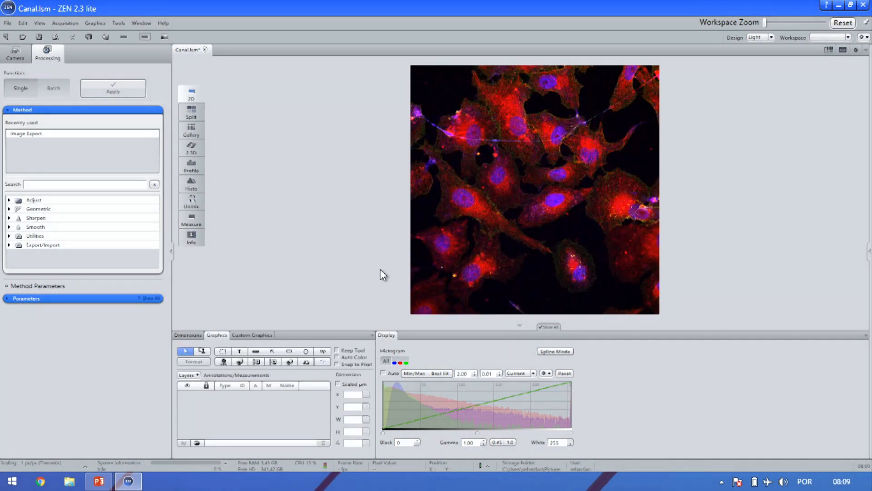
click(541, 327)
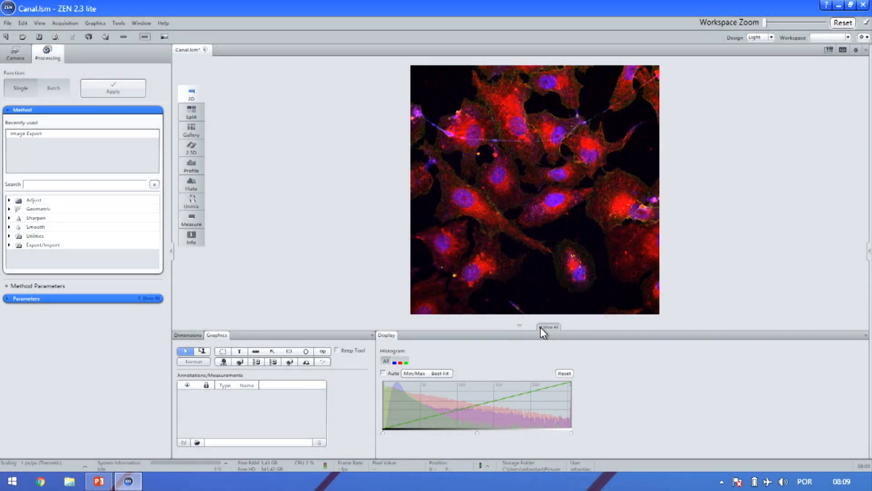
click(541, 327)
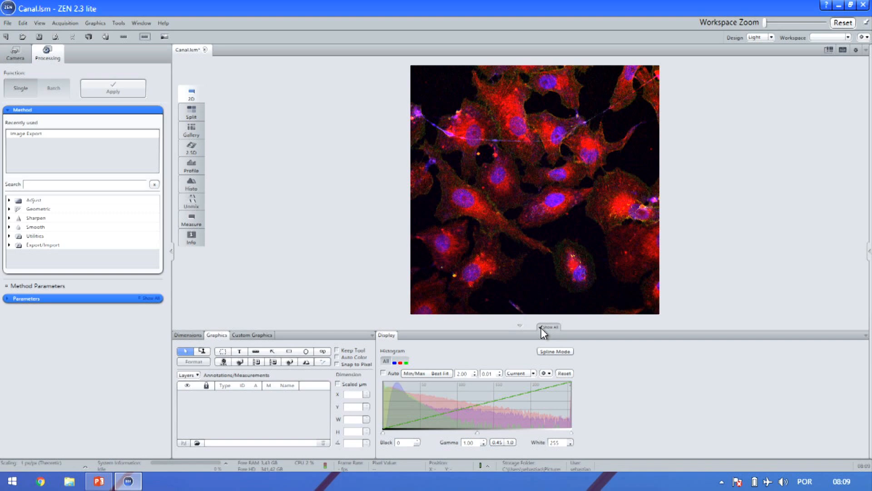
click(181, 337)
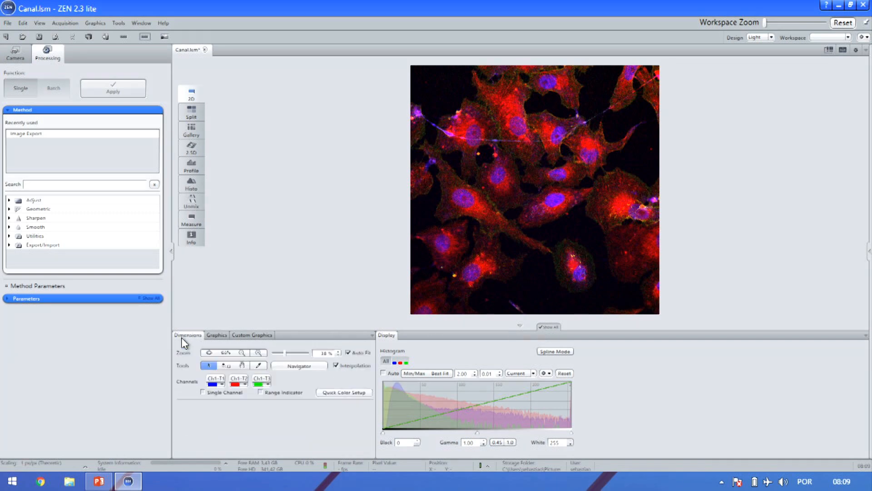
Try Green, Yellow and Violet as the display color of channel Ch1-T1.
click(222, 385)
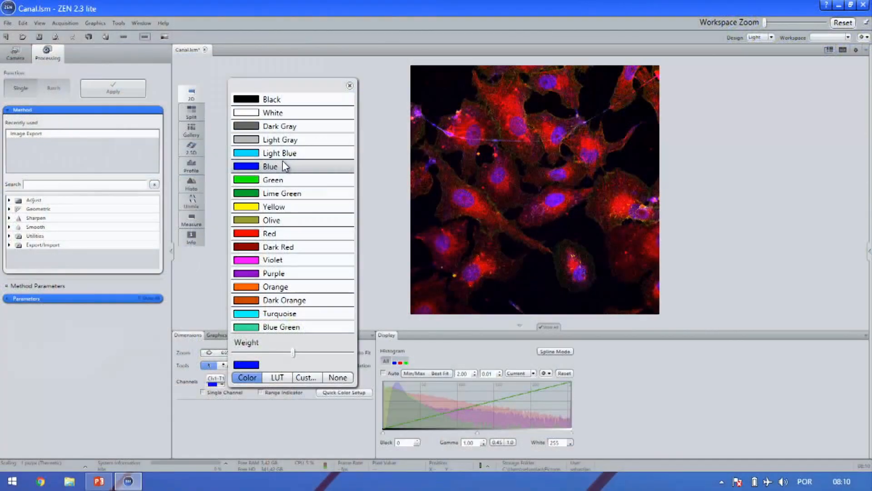
click(279, 181)
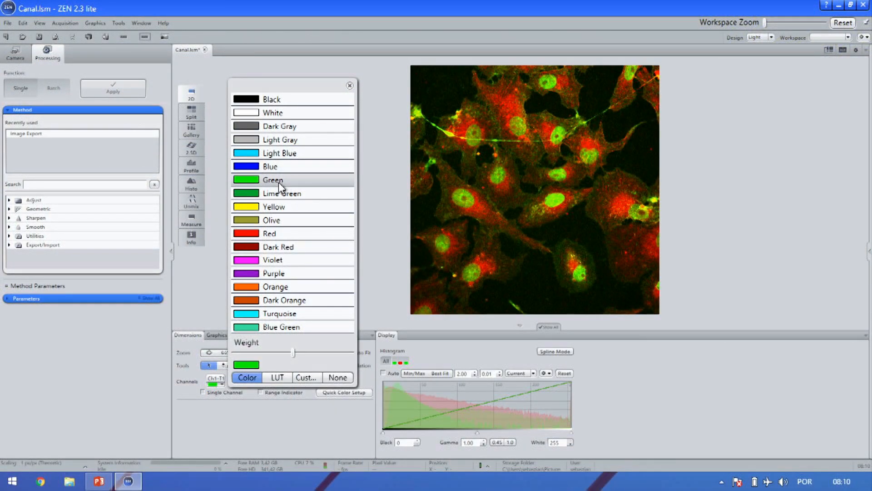
click(279, 207)
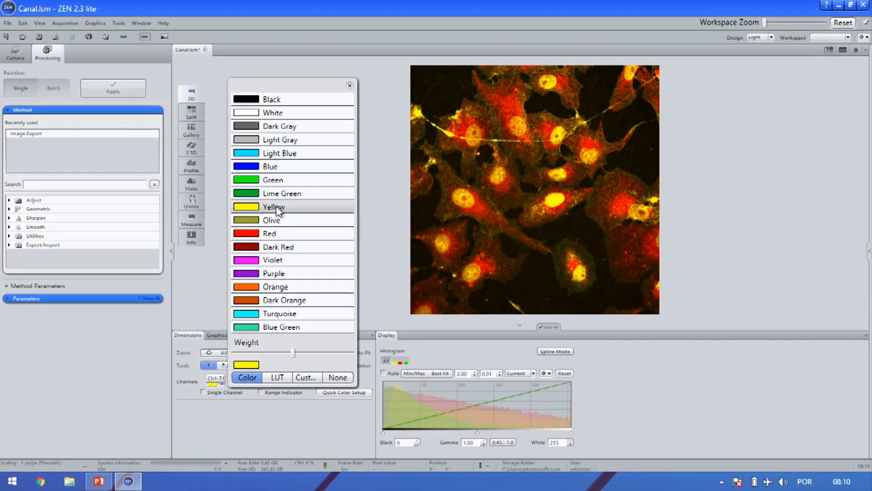
click(282, 261)
click(376, 263)
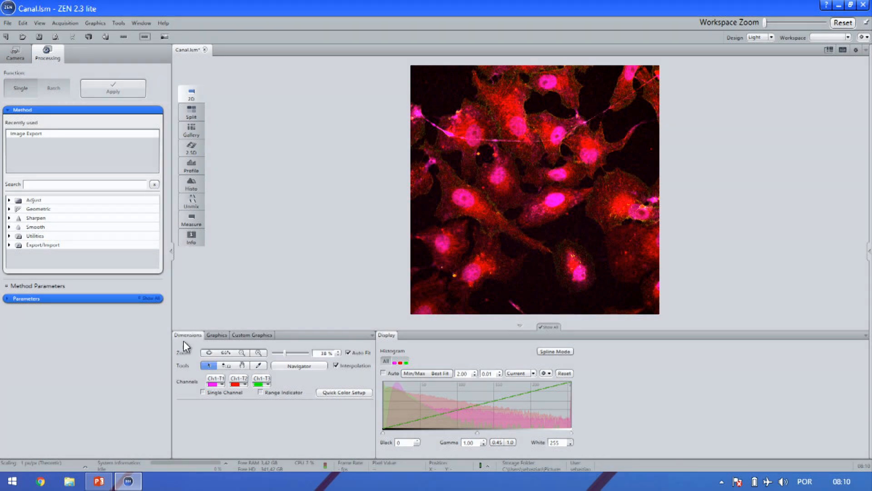
Set the display color of channel Ch1-T1 to Turquoise.
click(223, 384)
click(297, 316)
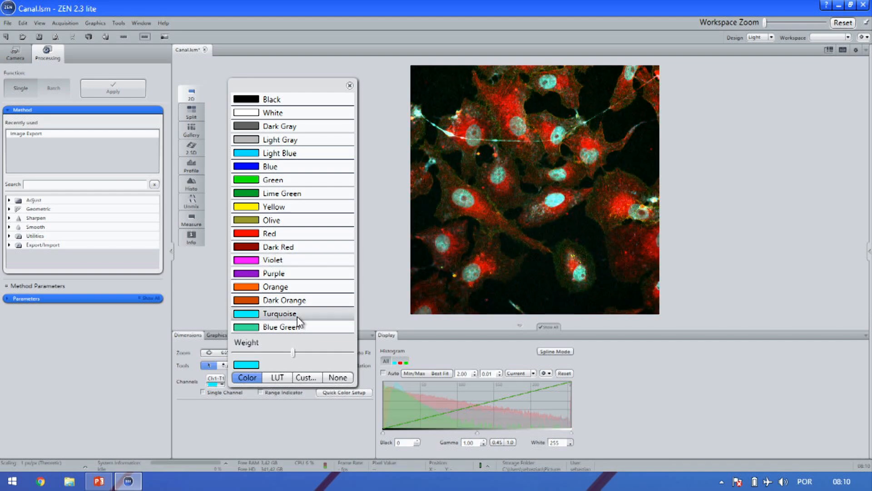
click(381, 284)
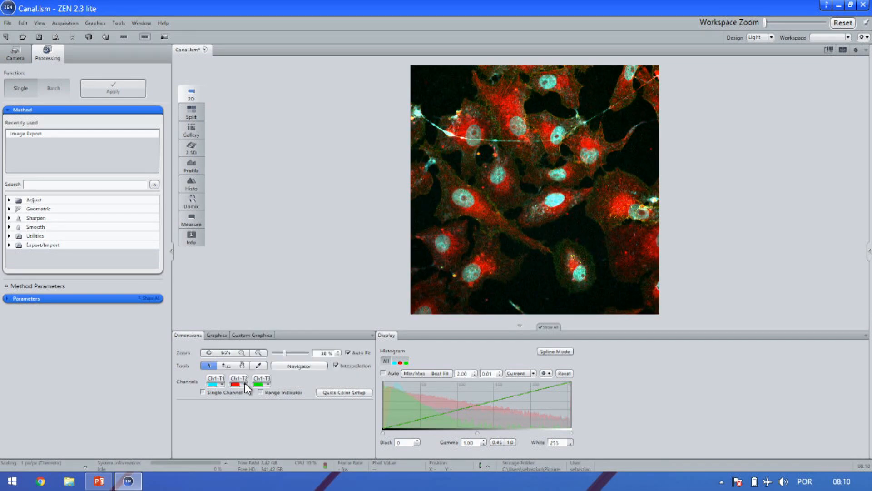
Set the display color of channel Ch1-T2 to Green.
click(246, 383)
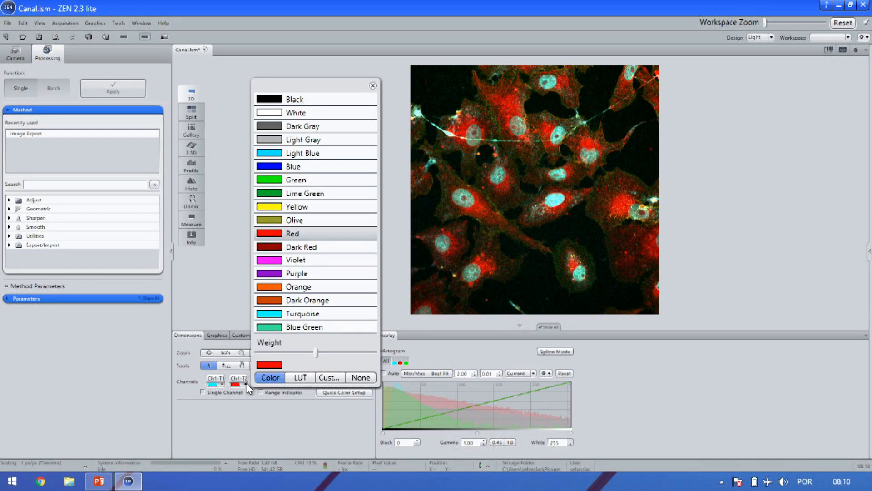
click(307, 180)
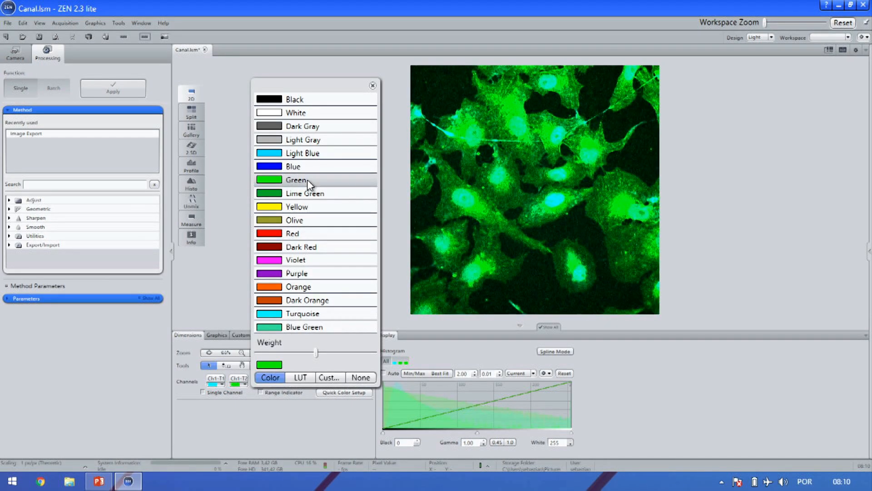
click(397, 263)
Set the display color of channel Ch1-T3 to Dark Red.
click(268, 383)
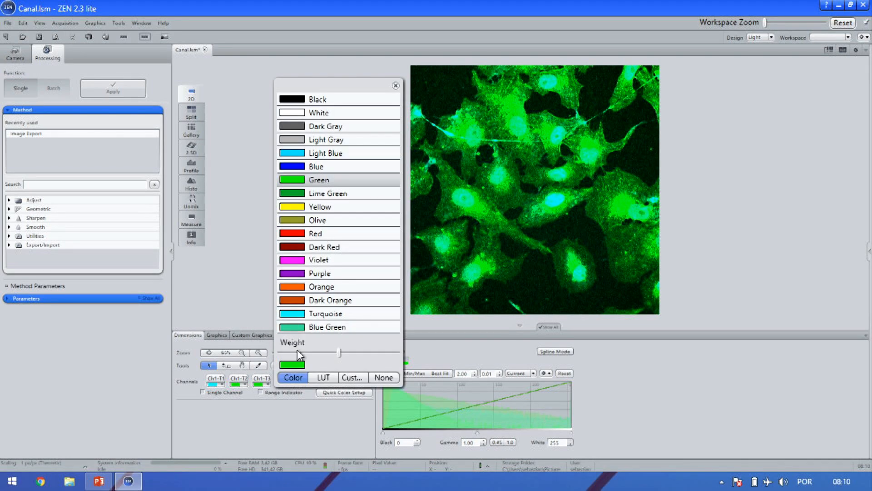
click(342, 247)
click(226, 261)
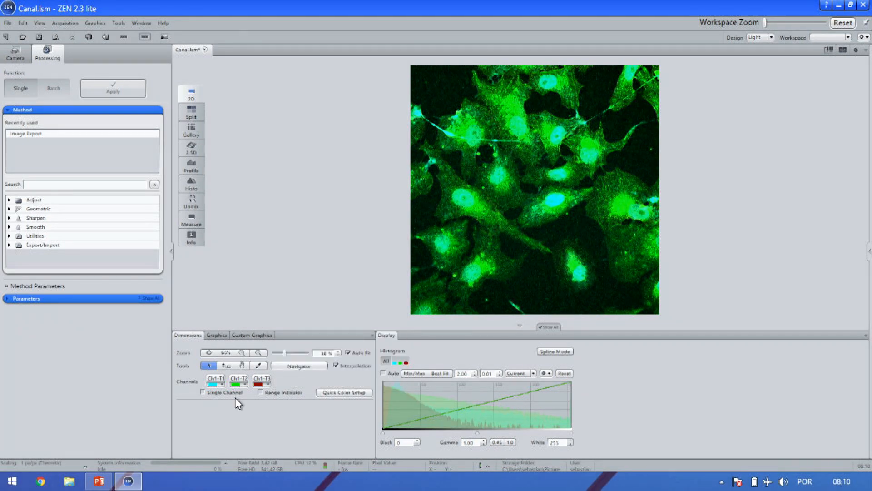
Try Blue and Dark Gray as the display color of channel Ch1-T1.
click(222, 384)
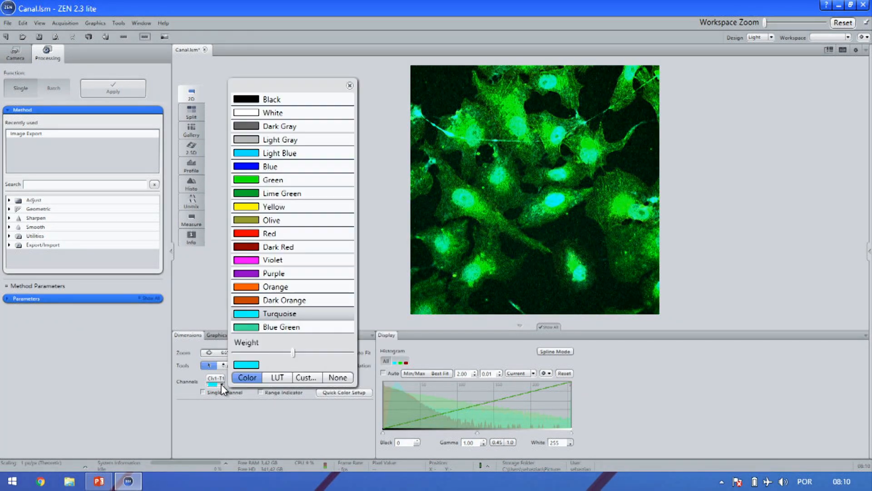
click(273, 169)
click(379, 226)
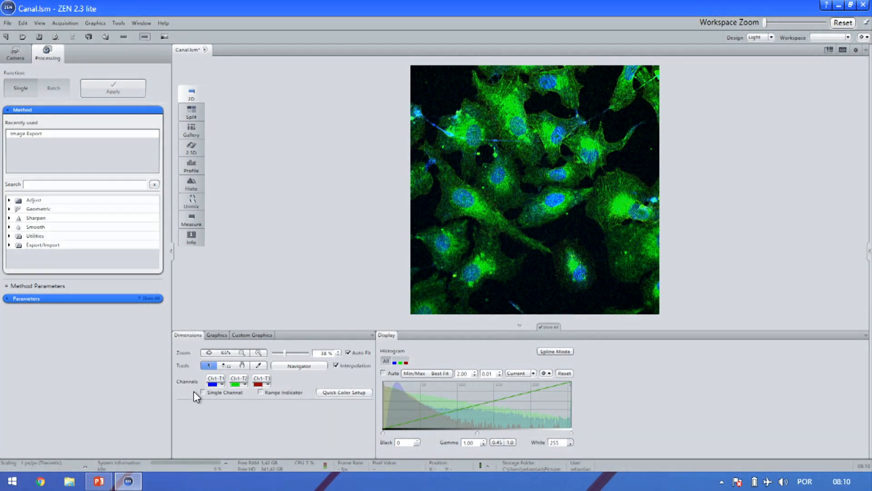
click(222, 385)
click(286, 128)
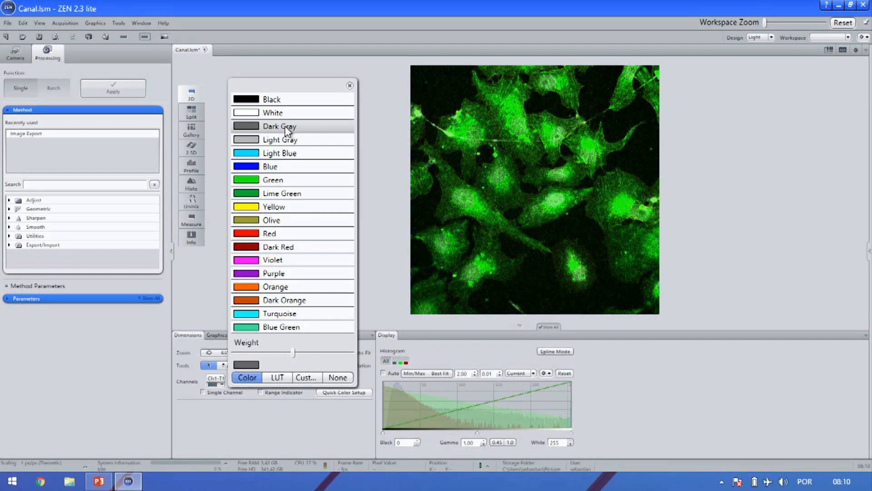
click(385, 283)
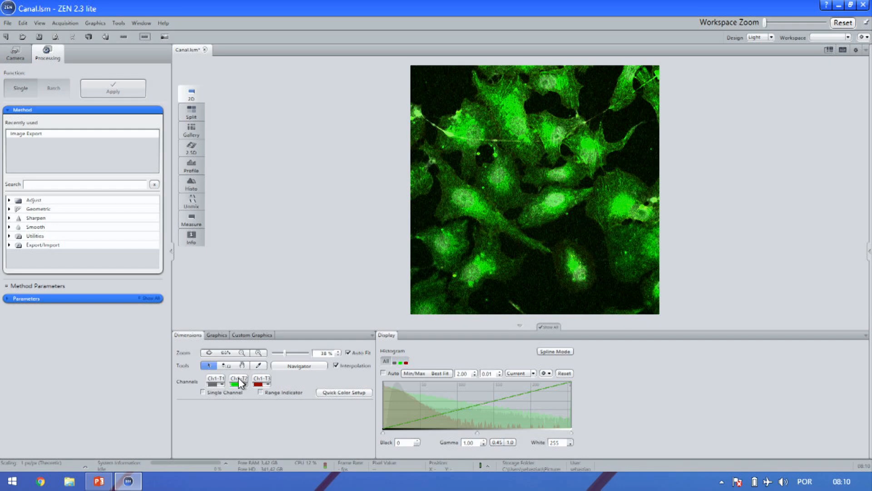
Hide channels Ch1-T2 and Ch1-T3 to view Ch1-T1 alone, and show all three channels again.
click(239, 379)
click(262, 378)
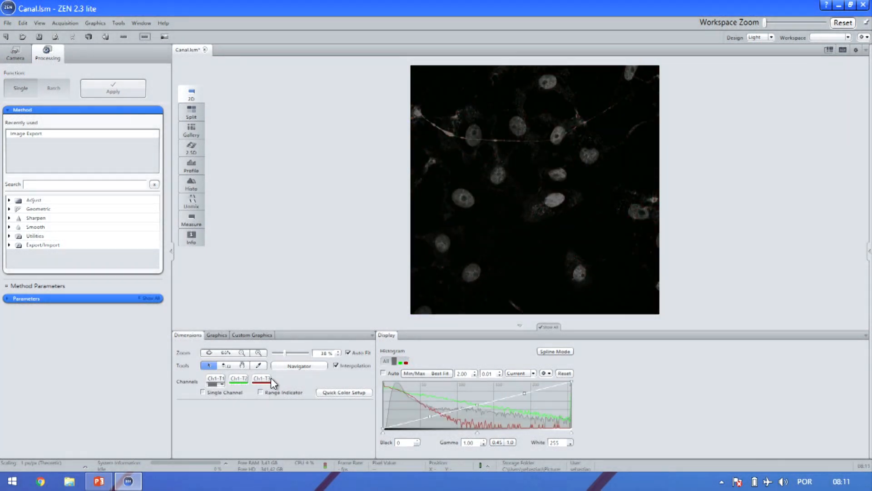
click(241, 379)
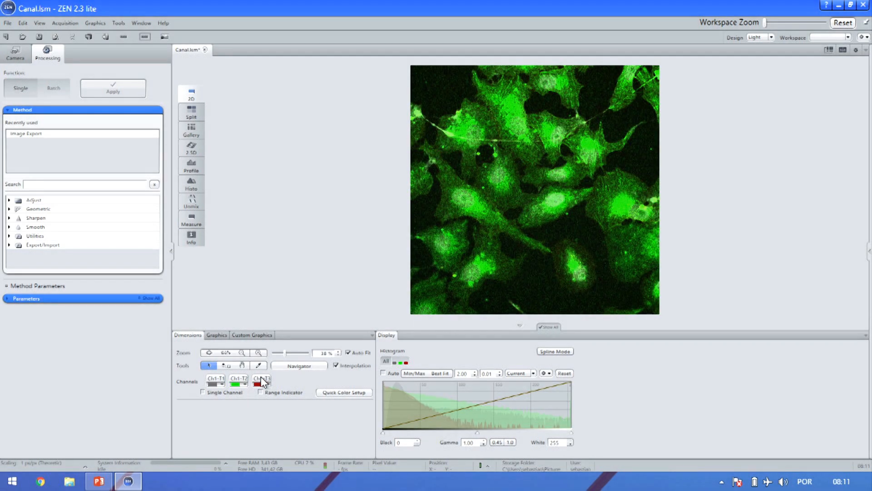
Switch the image to the Split view and hide channels Ch1-T2 and Ch1-T3 in the merged image.
click(193, 113)
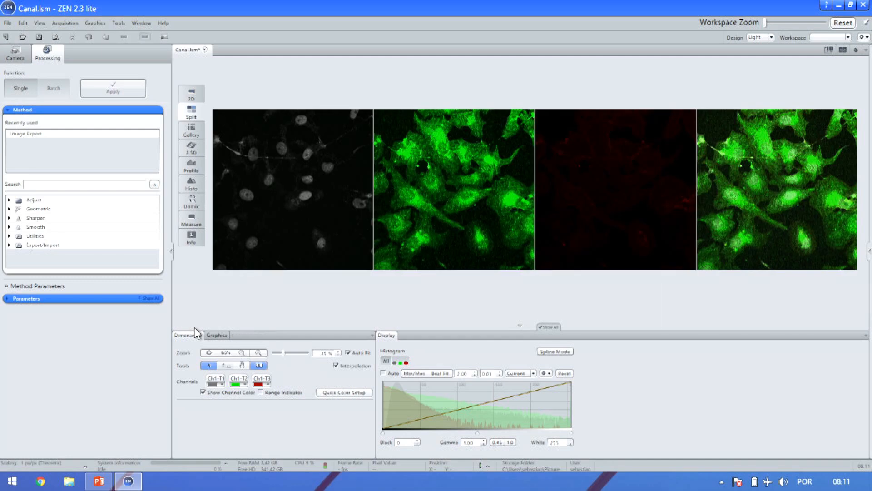
click(240, 382)
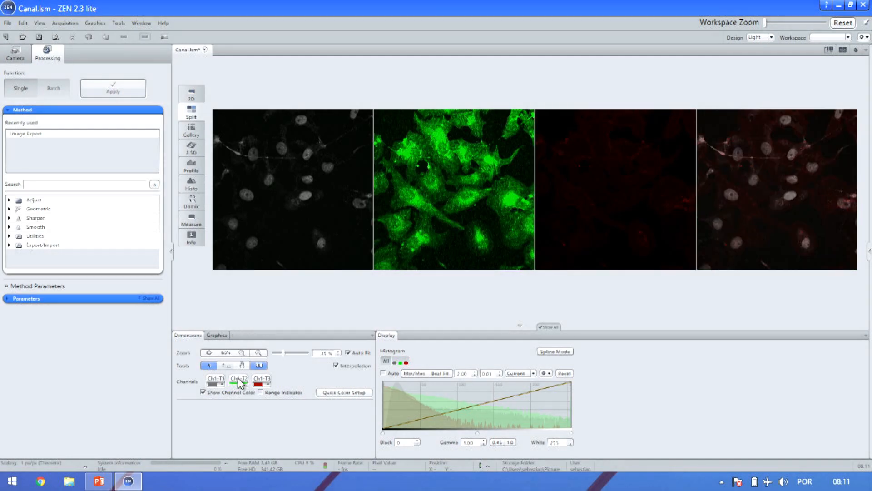
click(268, 375)
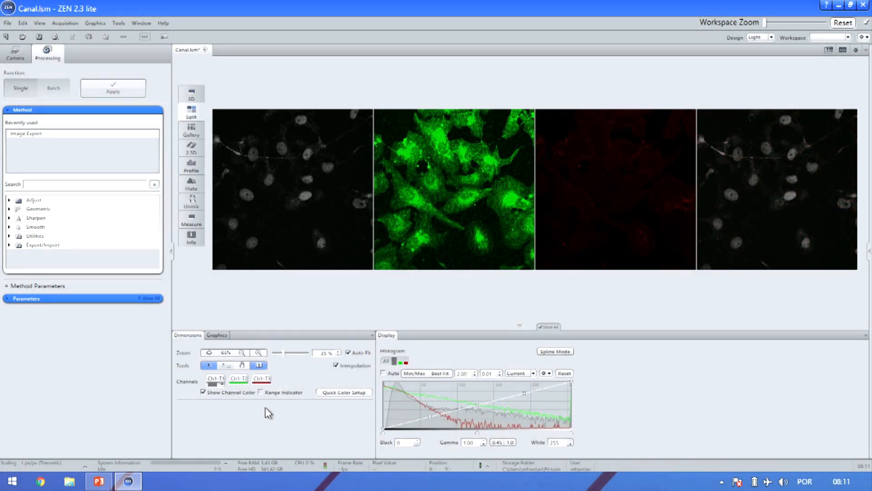
Toggle Ch1-T2, Ch1-T3 and Ch1-T1 in the merged split image to compare combinations, ending with all channels shown.
click(239, 378)
click(239, 378)
click(239, 378)
click(239, 379)
click(266, 381)
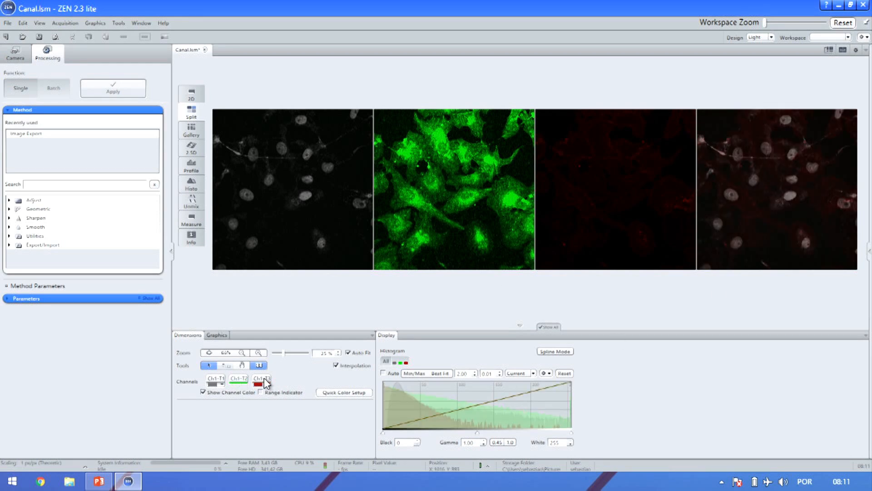
click(234, 380)
click(215, 382)
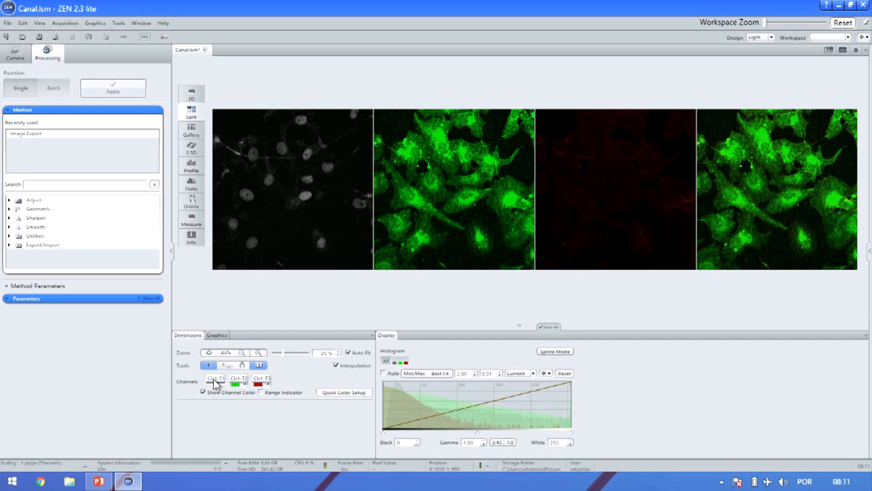
click(213, 379)
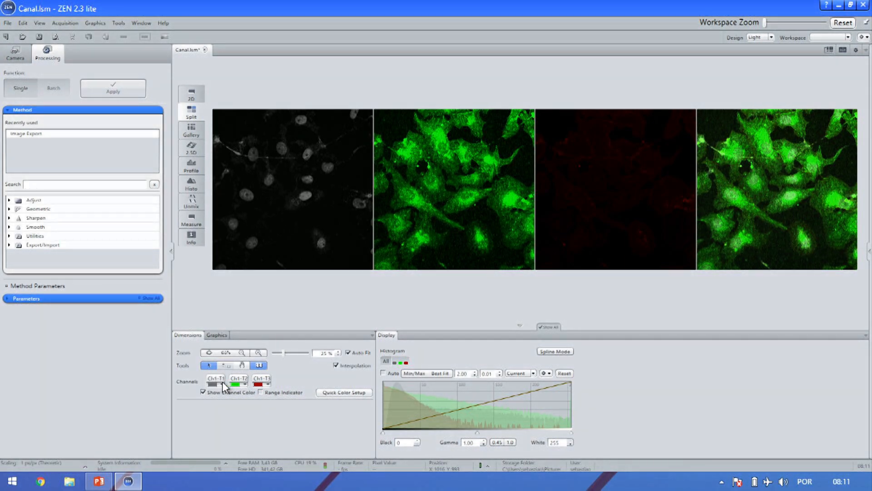
Set the display color of channel Ch1-T1 to Blue.
click(222, 381)
click(222, 383)
click(222, 384)
click(272, 167)
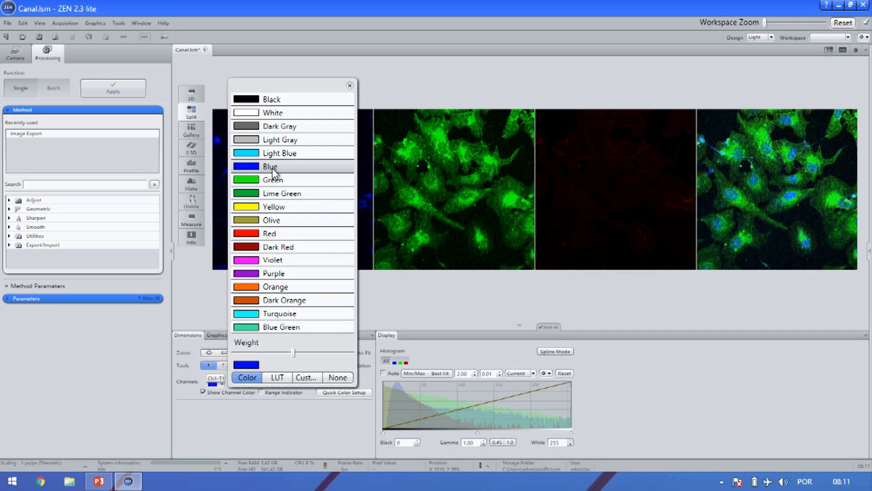
Toggle channels Ch1-T1 and Ch1-T3 off and on in the split view to compare the merged image with and without them.
click(218, 379)
click(267, 381)
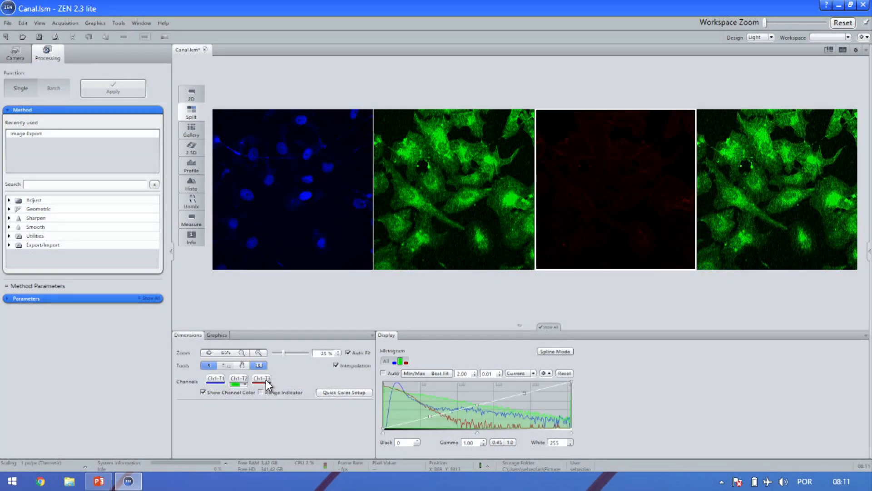
click(217, 380)
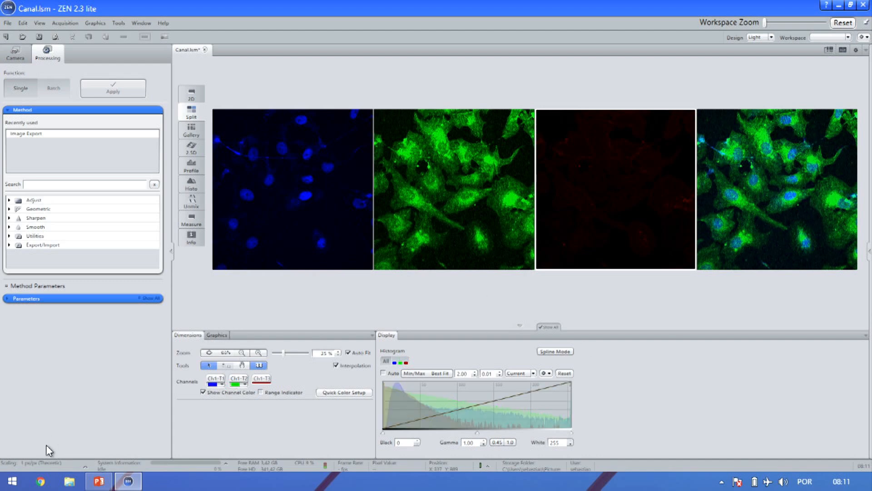
click(217, 381)
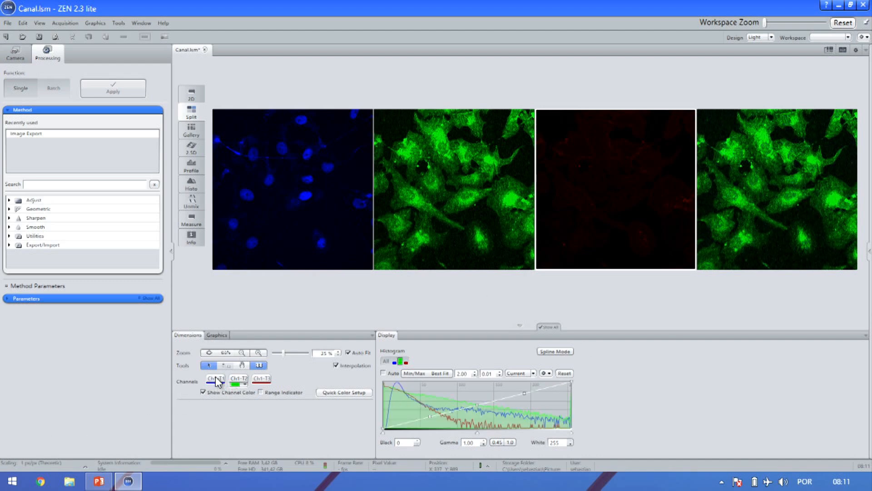
click(217, 381)
click(218, 381)
click(214, 381)
click(262, 381)
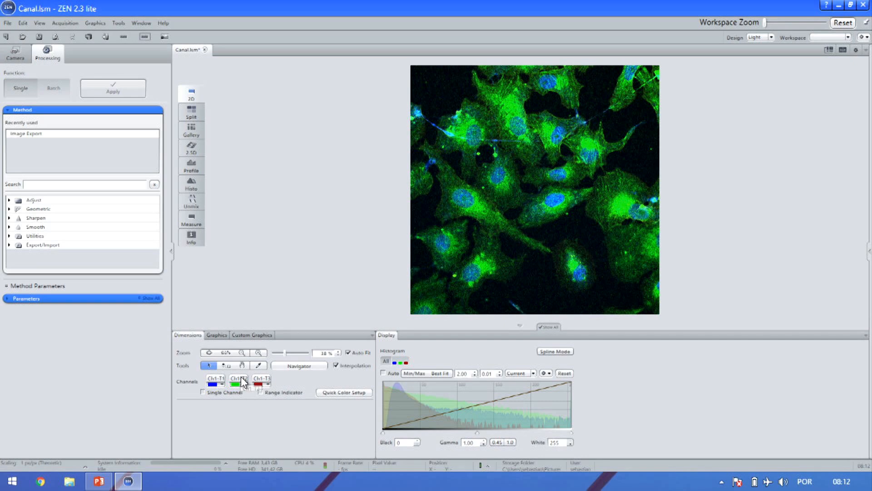
Isolate Ch1-T1 and Ch1-T2 one after the other in the 2D view, and turn all three channels back on.
click(239, 382)
click(263, 380)
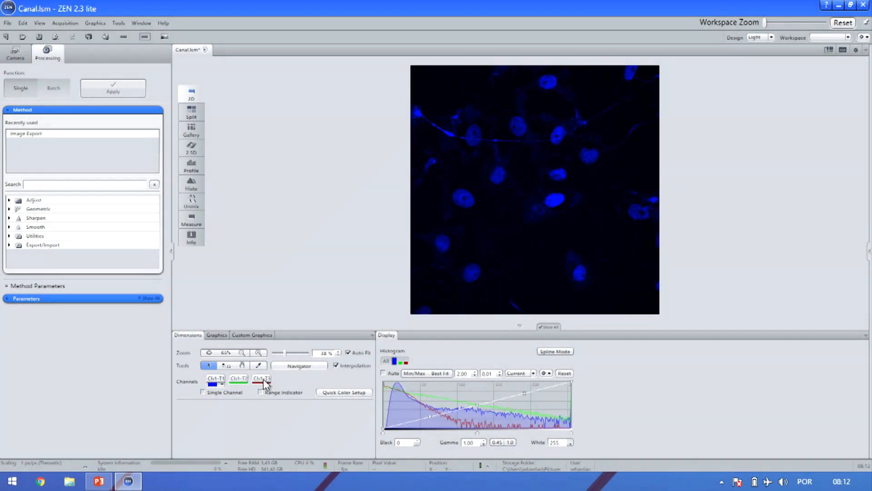
click(236, 378)
click(216, 380)
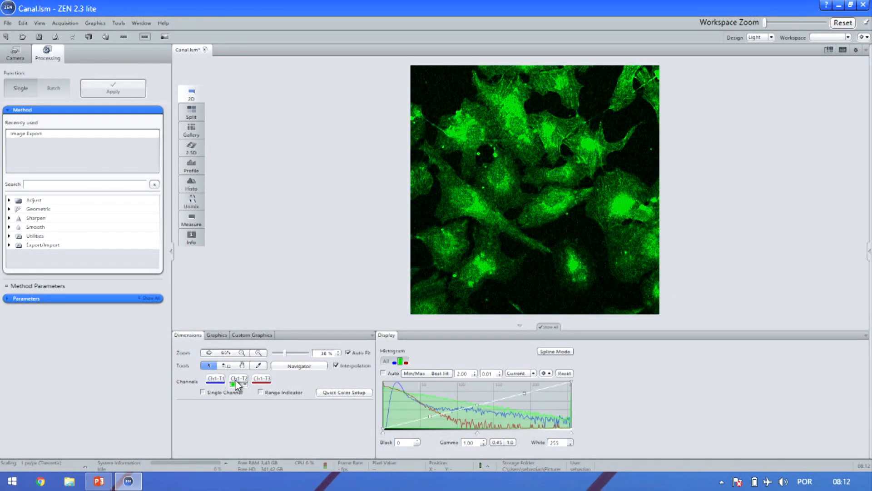
click(267, 376)
click(264, 377)
click(270, 380)
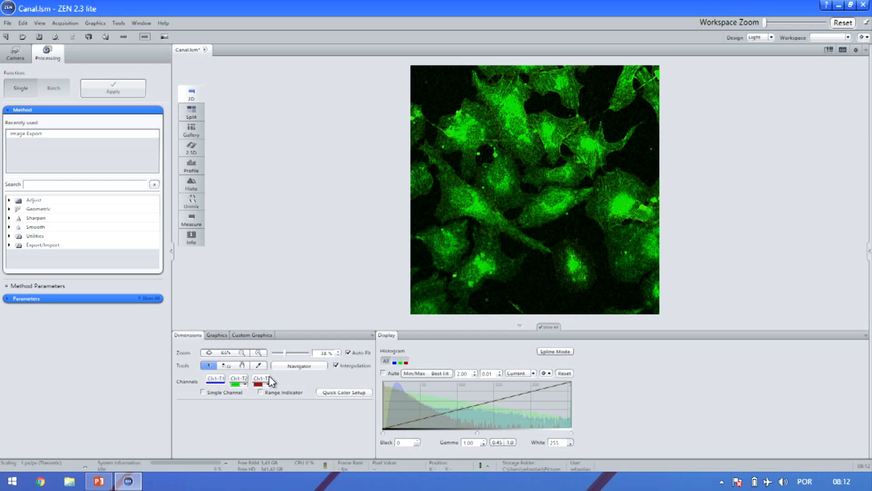
click(216, 378)
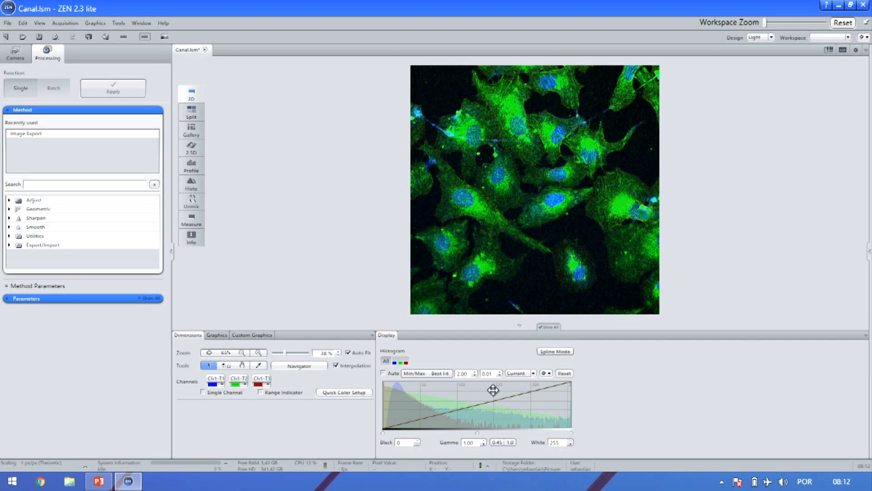
Isolate channel Ch1-T1, lower its histogram white point to about 55, and show Ch1-T2 again.
click(236, 382)
click(265, 382)
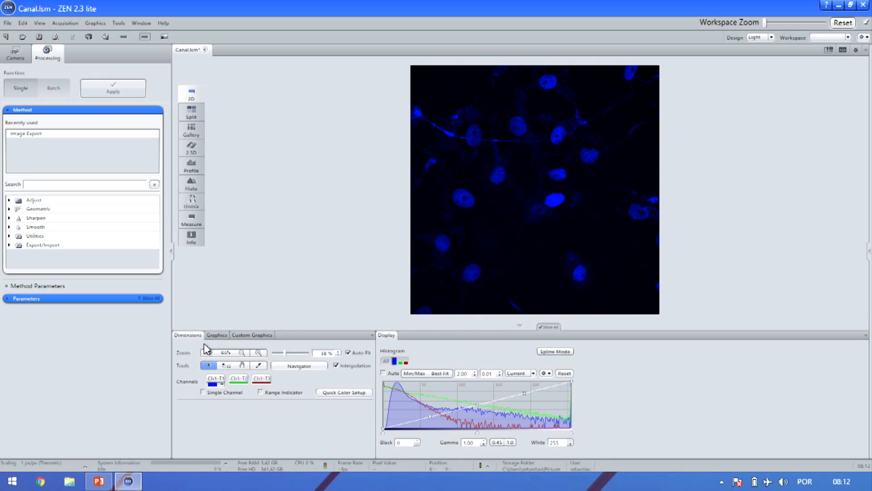
drag(573, 403, 424, 409)
click(244, 377)
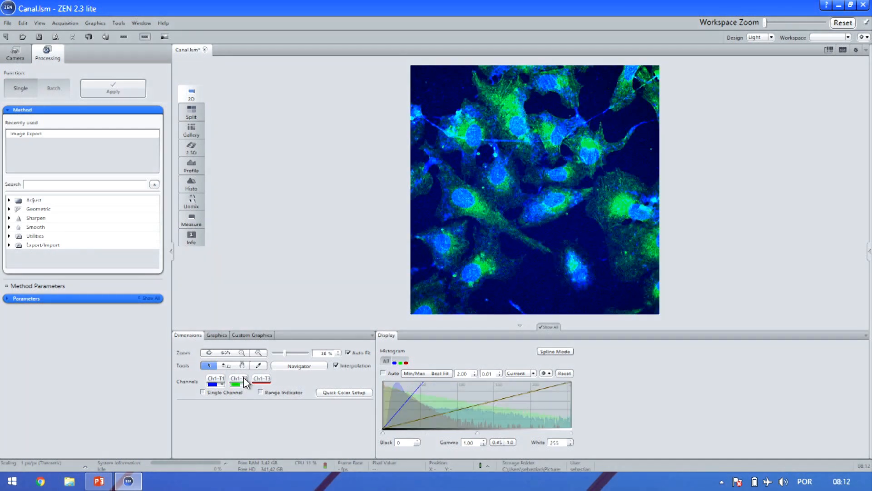
Go through the individual channel histograms and lower the white point of channel Ch1-T3 to about 50.
click(395, 361)
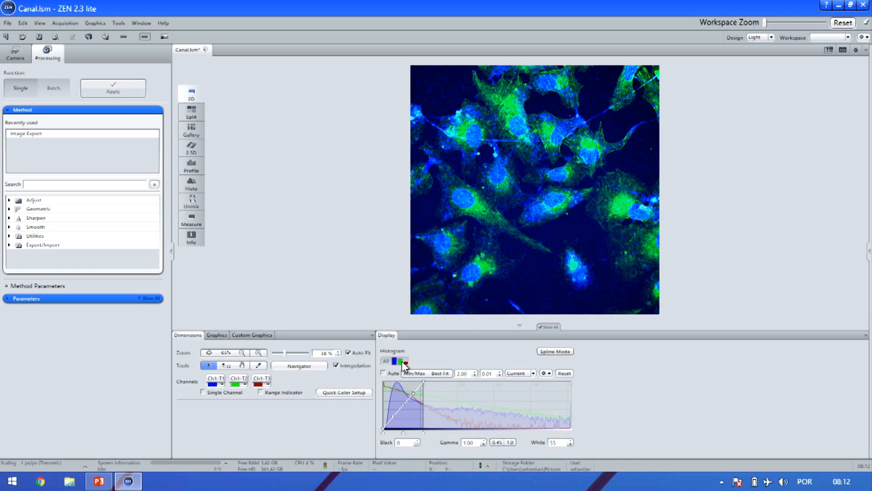
click(401, 362)
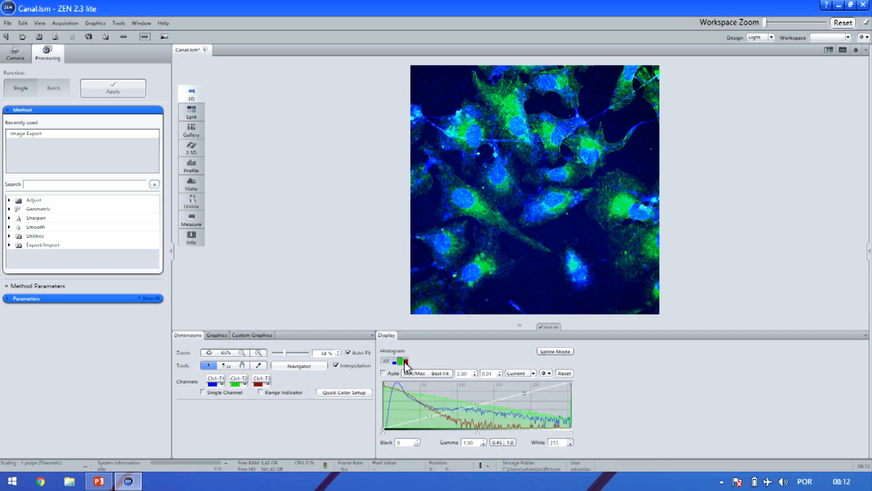
click(406, 362)
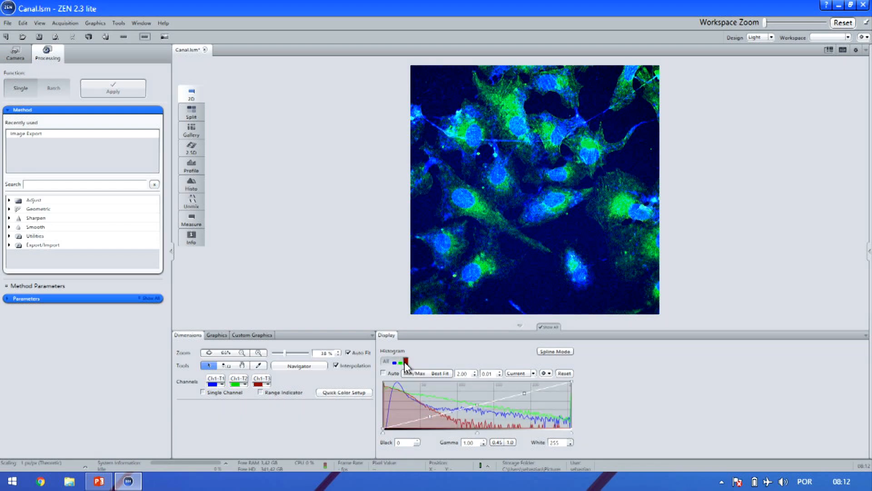
drag(571, 402, 423, 403)
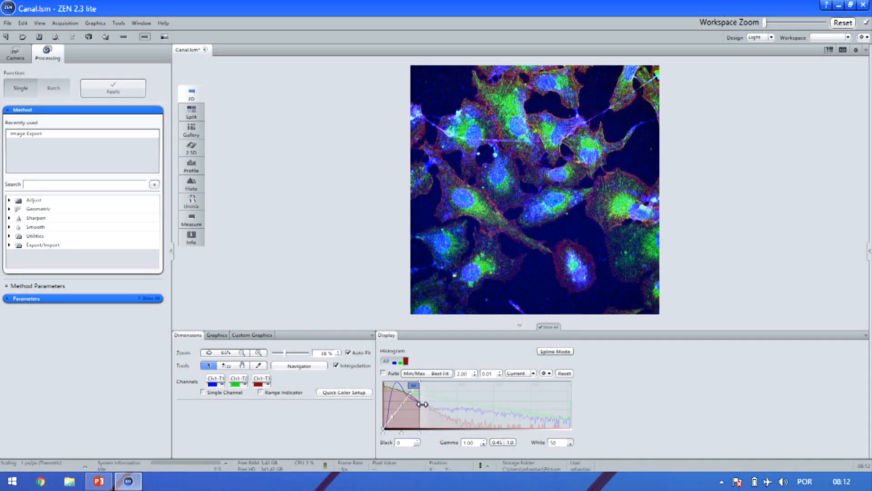
Raise the white point of channel Ch1-T1 to 255 and display the histograms of all channels together.
click(394, 361)
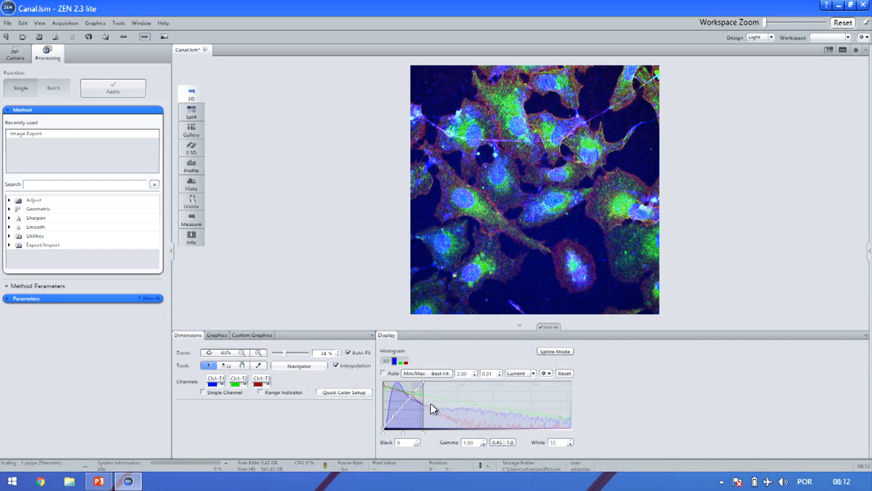
drag(423, 404, 573, 406)
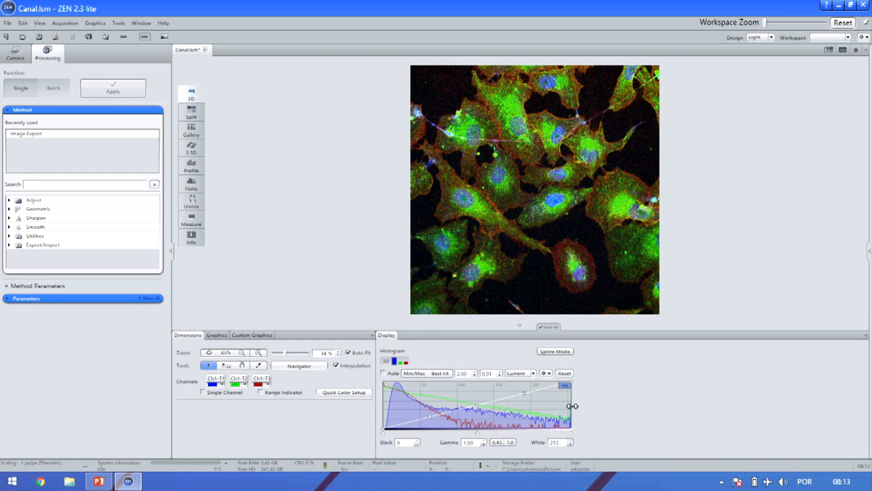
click(386, 361)
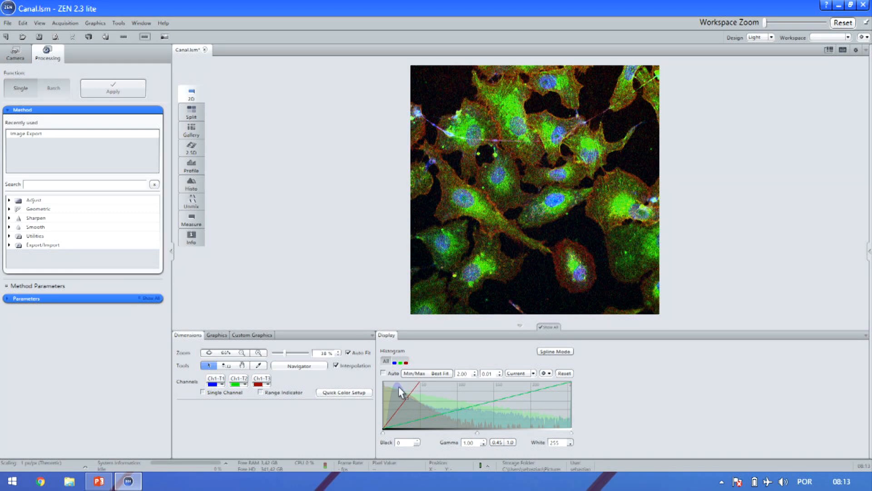
drag(570, 397, 614, 399)
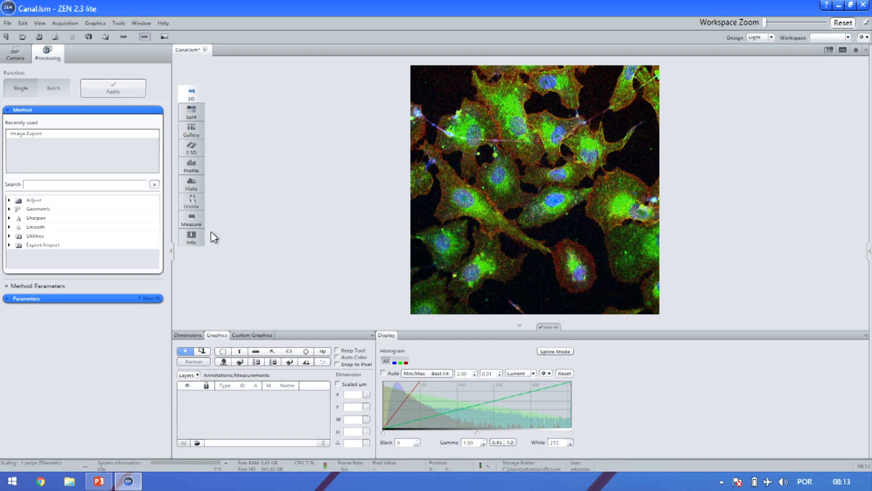
Try placing a text annotation over the cells in the image's lower part, and delete it.
click(197, 335)
click(216, 334)
click(239, 351)
click(534, 259)
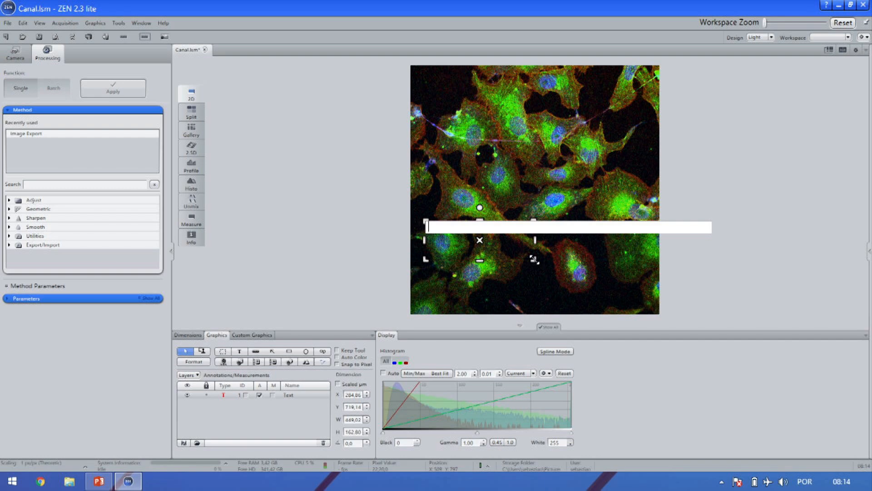
click(520, 259)
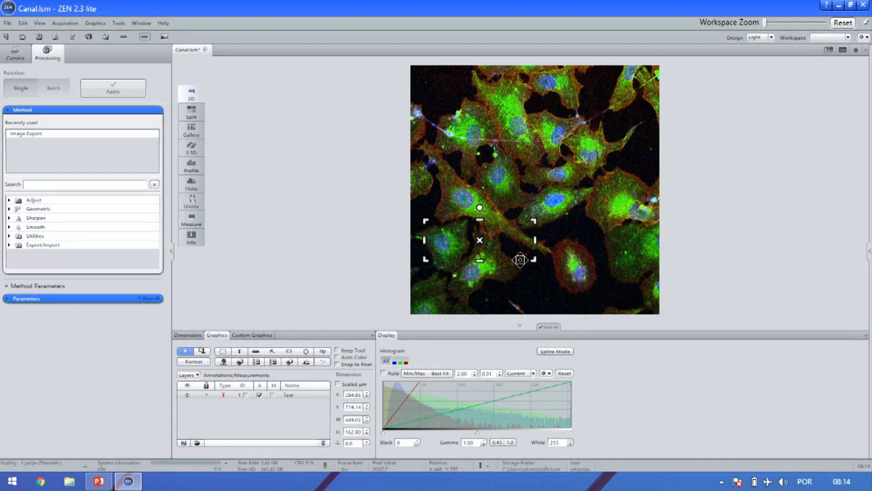
key(Delete)
Add a scale bar in the lower-right corner of the cell image.
click(256, 357)
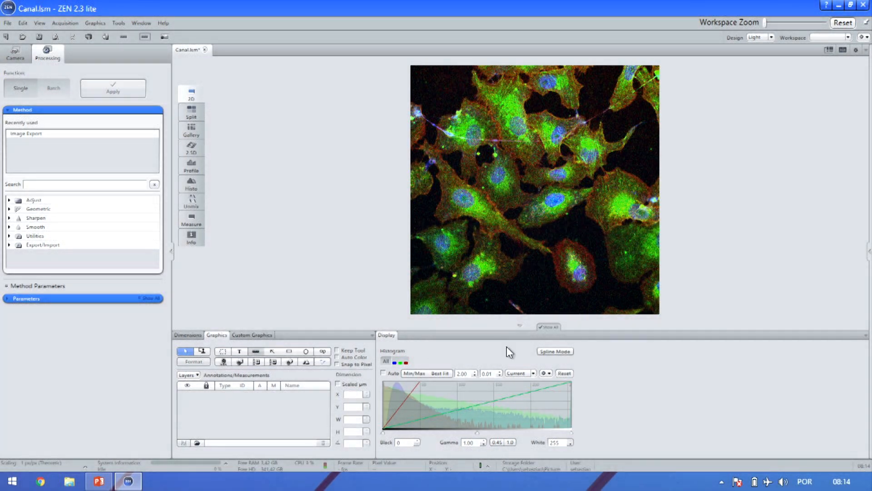
click(597, 300)
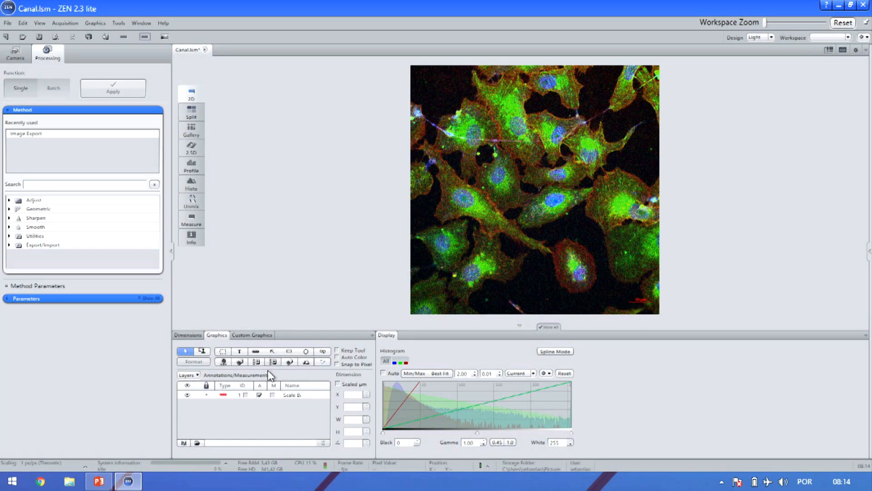
Format the scale bar's label text as bold Castellar at 56 pt.
click(230, 397)
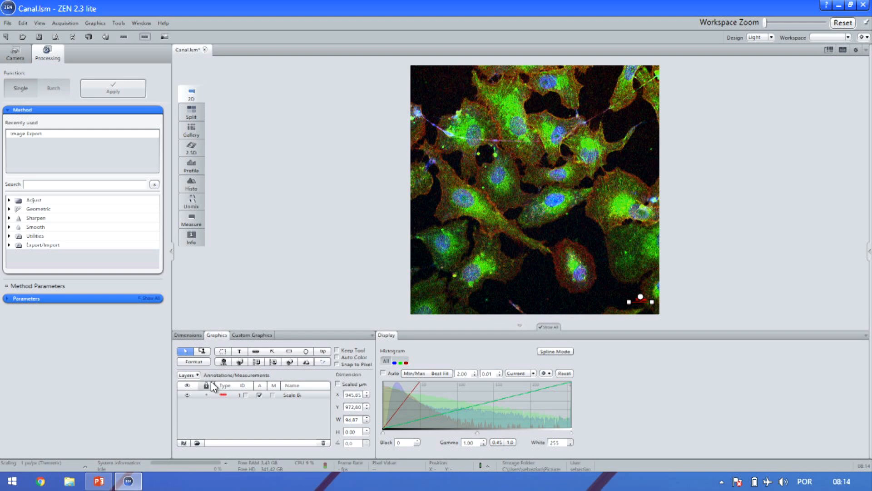
click(198, 361)
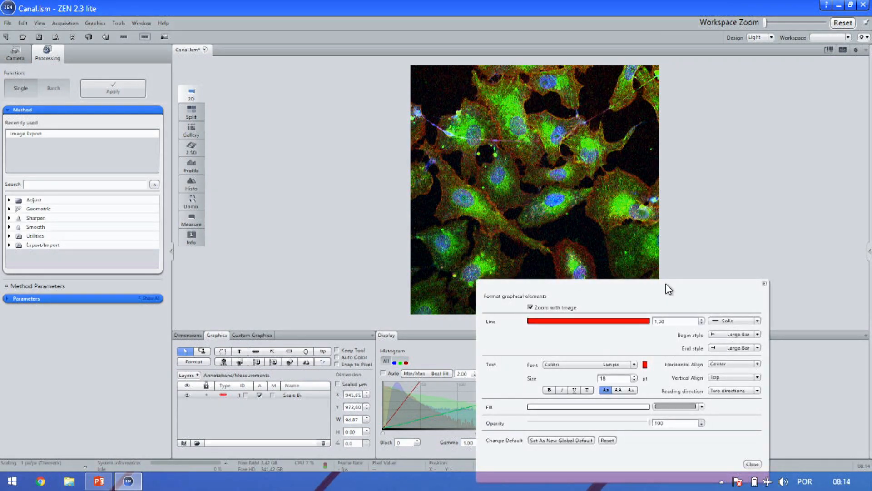
drag(666, 283, 560, 190)
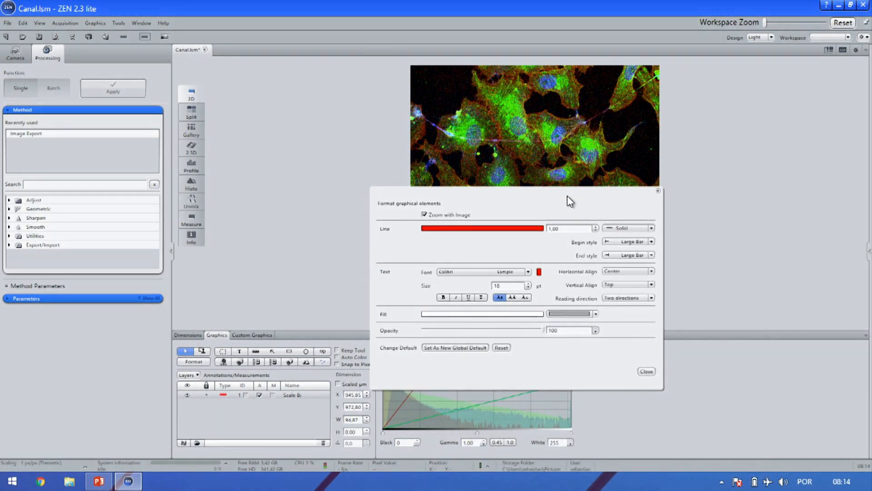
click(528, 273)
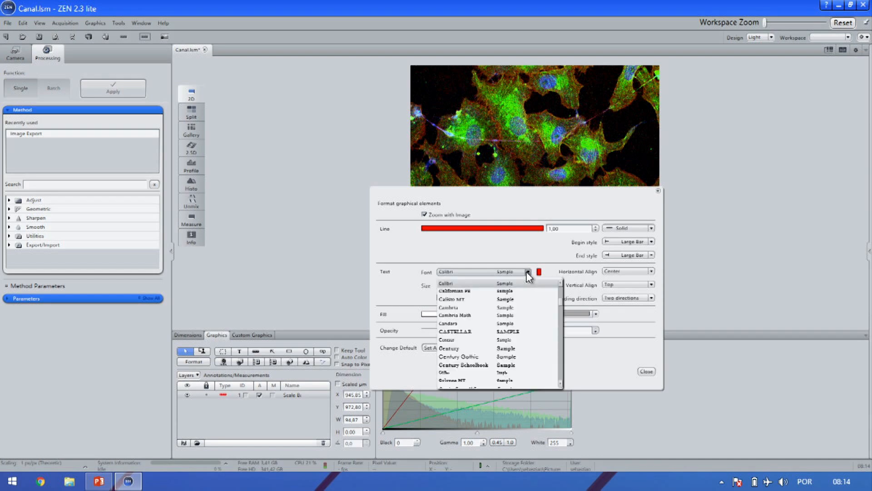
click(487, 331)
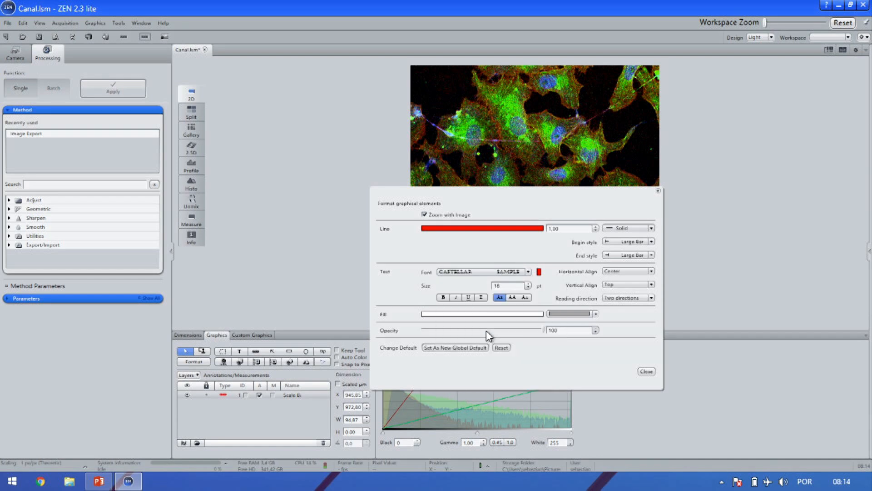
click(529, 283)
click(529, 283)
click(443, 297)
click(646, 371)
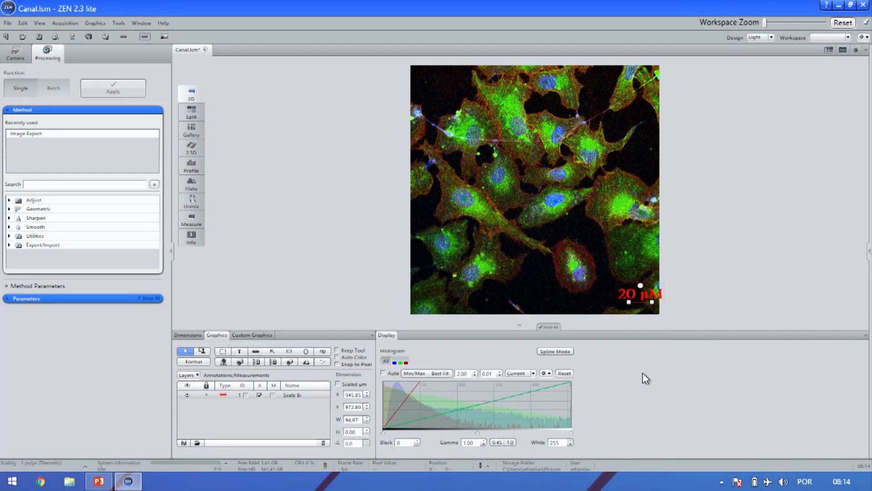
Move the scale bar inward and slightly up from the image's lower-right corner, and show its ID number.
drag(638, 295, 615, 296)
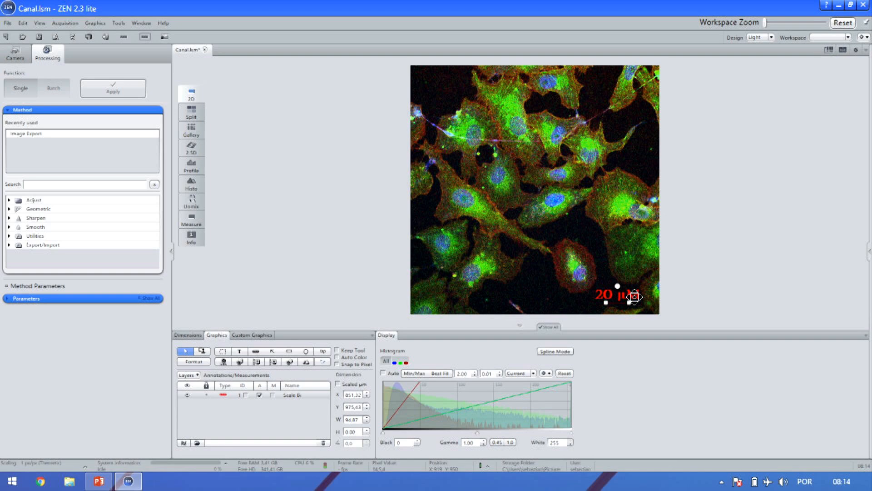
click(613, 299)
click(616, 298)
click(246, 394)
drag(624, 285, 624, 276)
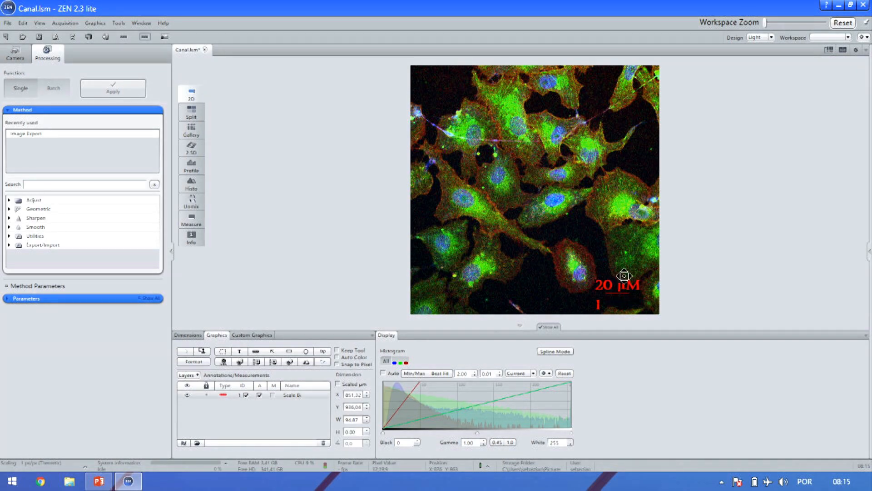
Change the scale bar's label font to FangSong and its line color to white.
click(190, 362)
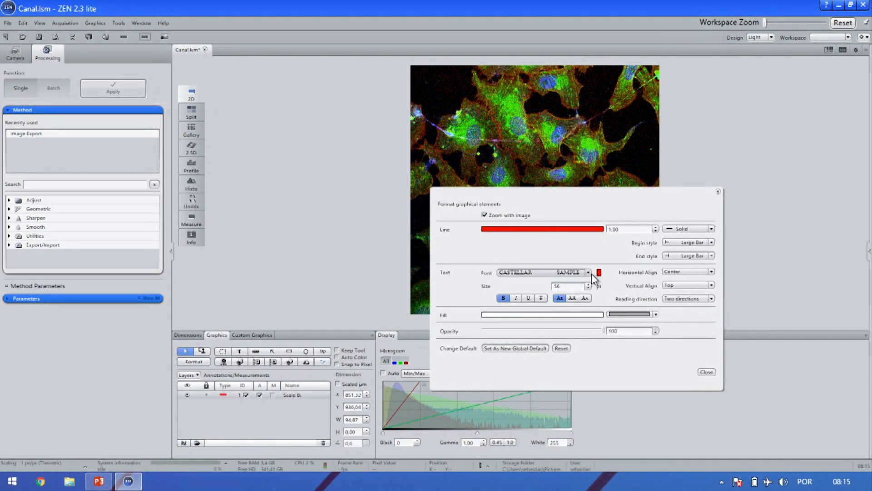
click(588, 272)
scroll(574, 369, down, 3)
click(574, 366)
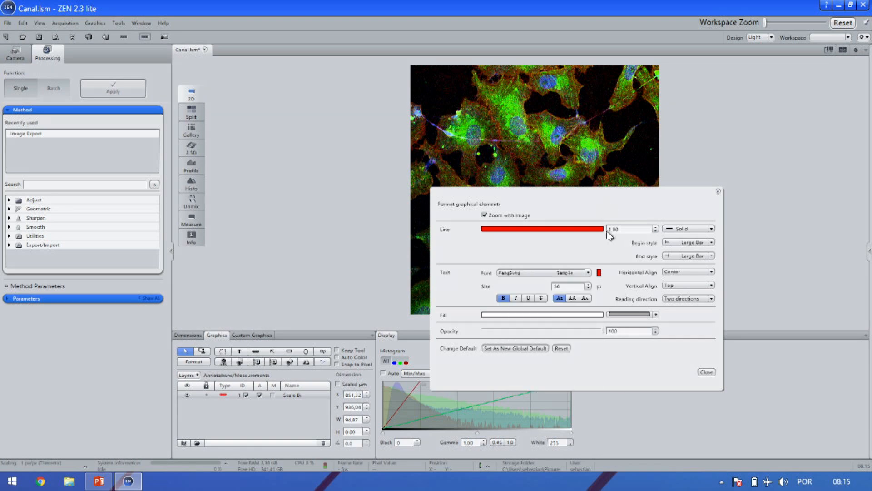
click(591, 229)
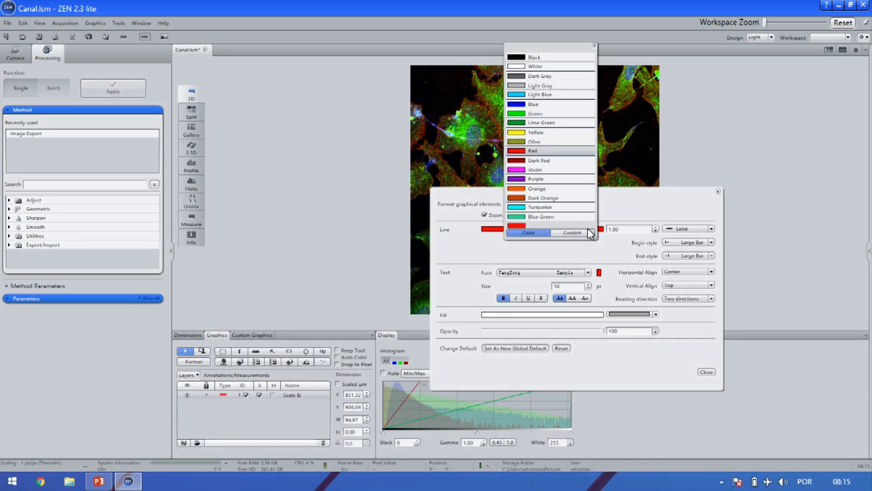
click(525, 67)
click(572, 261)
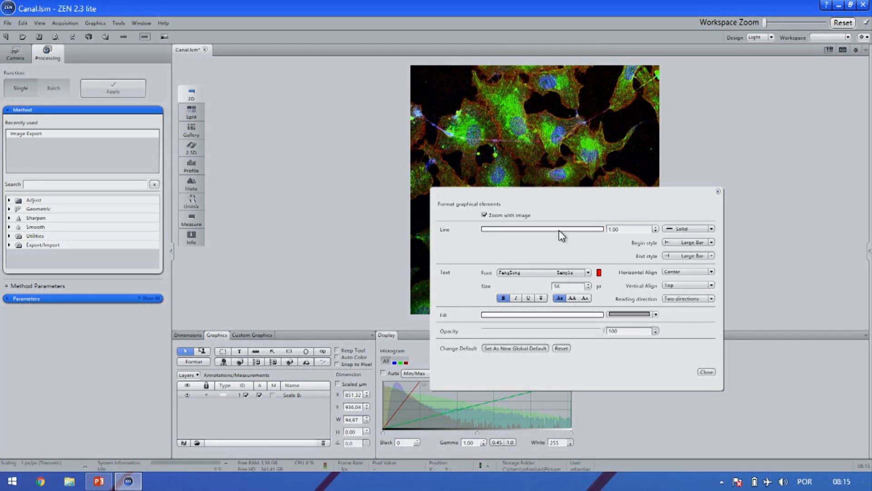
Look through the line style and fill color options in the scale bar's format settings, and close them.
click(711, 229)
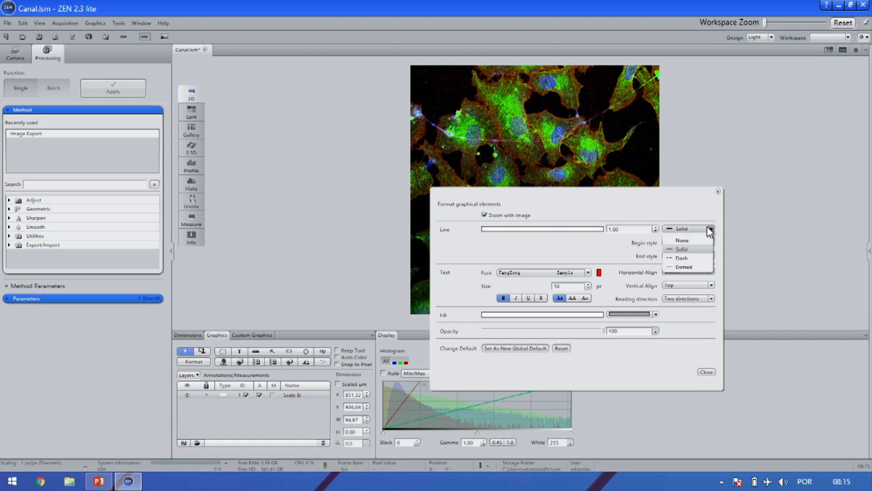
click(710, 231)
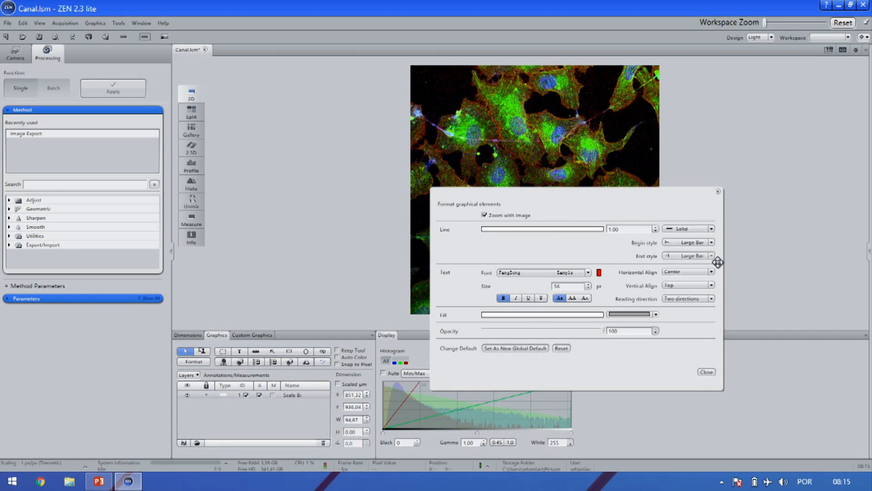
click(655, 314)
click(656, 313)
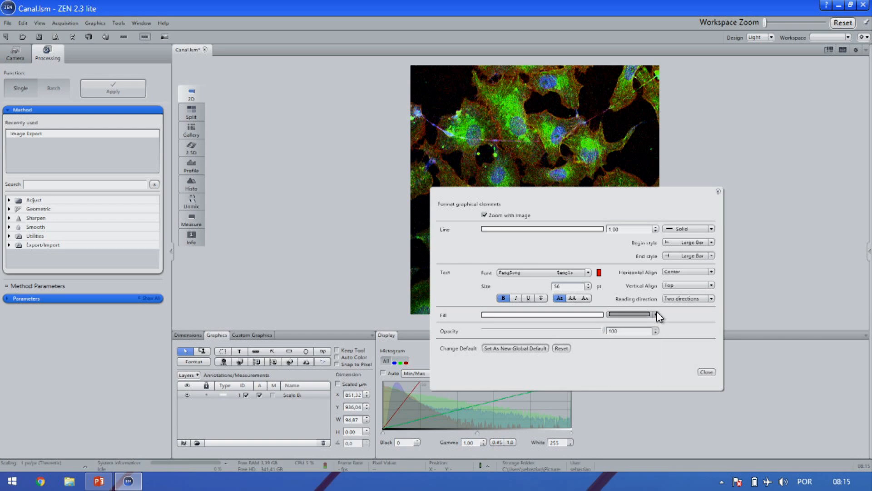
click(577, 314)
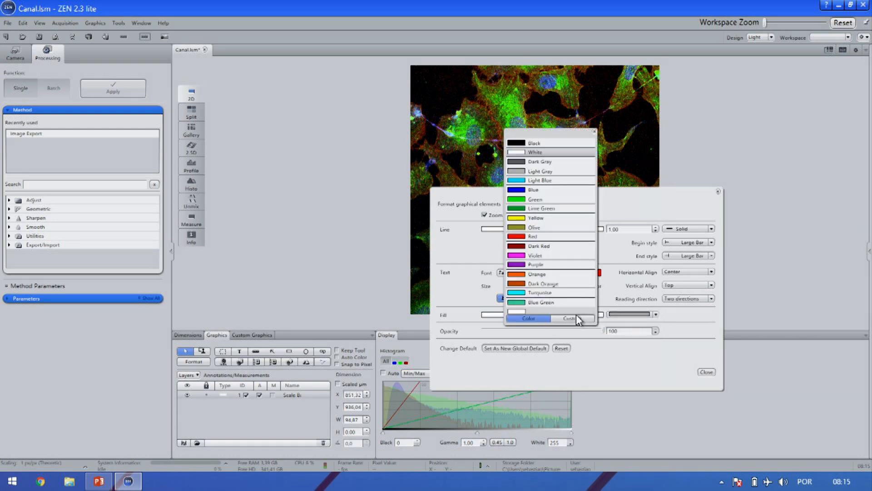
click(620, 372)
drag(547, 204, 466, 115)
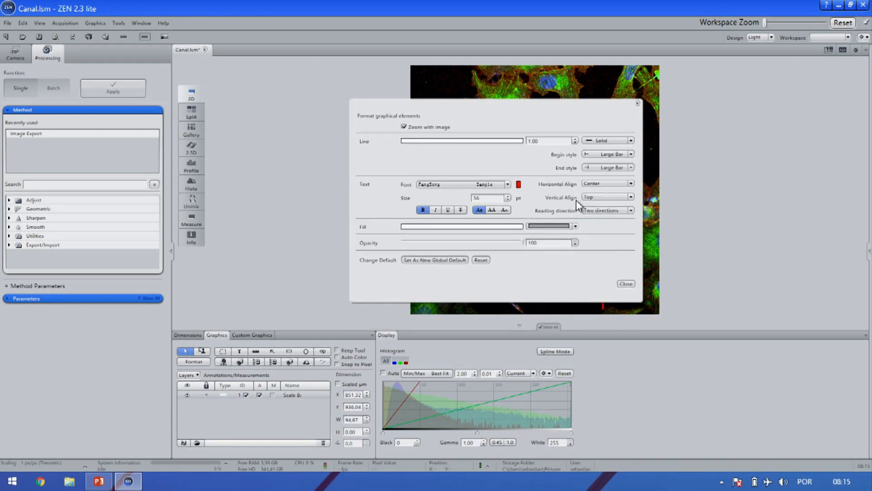
click(626, 285)
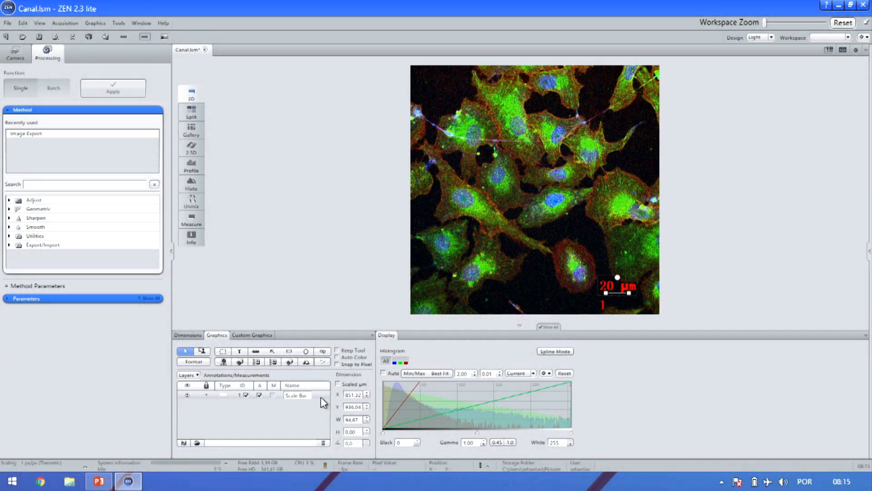
Add a second scale bar with default formatting beside the first one.
click(193, 396)
click(192, 396)
click(256, 351)
click(546, 151)
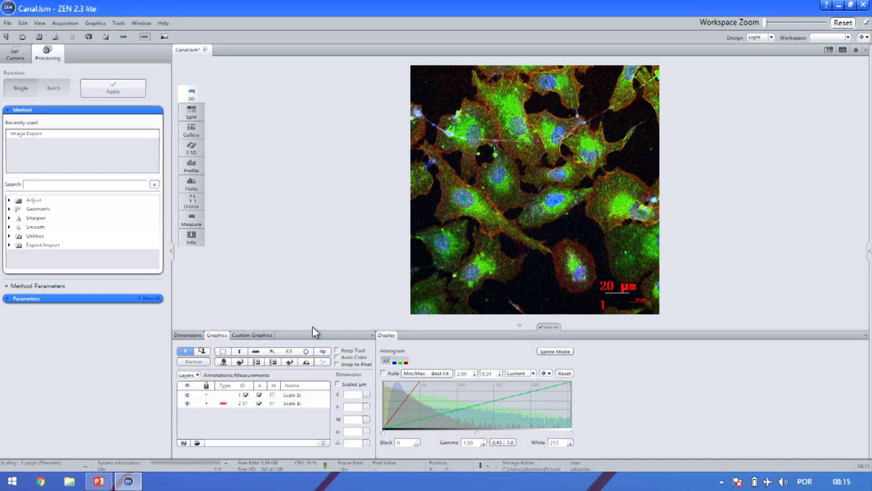
Delete both scale bars from the cell image.
click(618, 281)
key(Delete)
click(637, 298)
key(Delete)
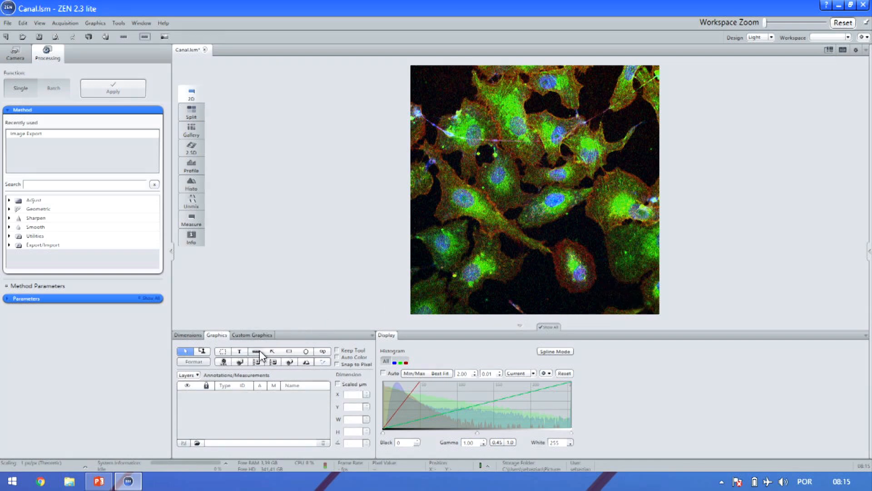
click(256, 352)
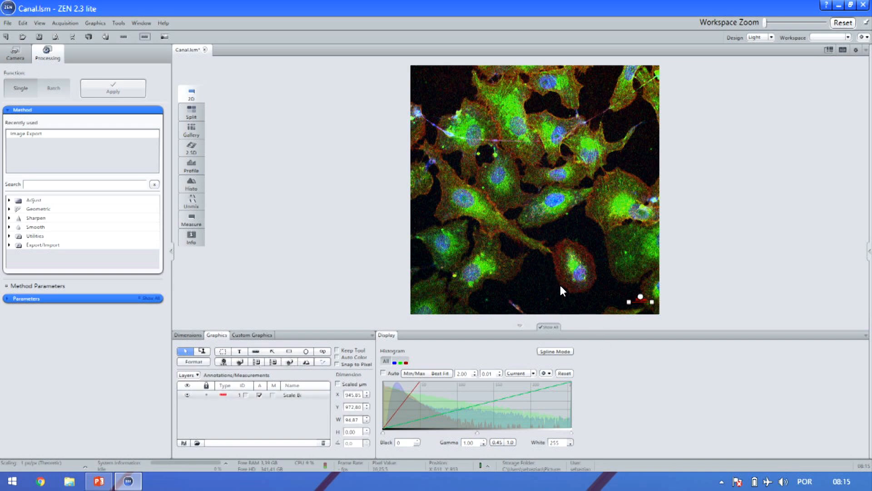
drag(648, 301, 634, 298)
key(Delete)
Add a 100 µm scale bar extending left from the image's lower-right corner and set its line color to white.
click(260, 350)
drag(637, 302, 537, 302)
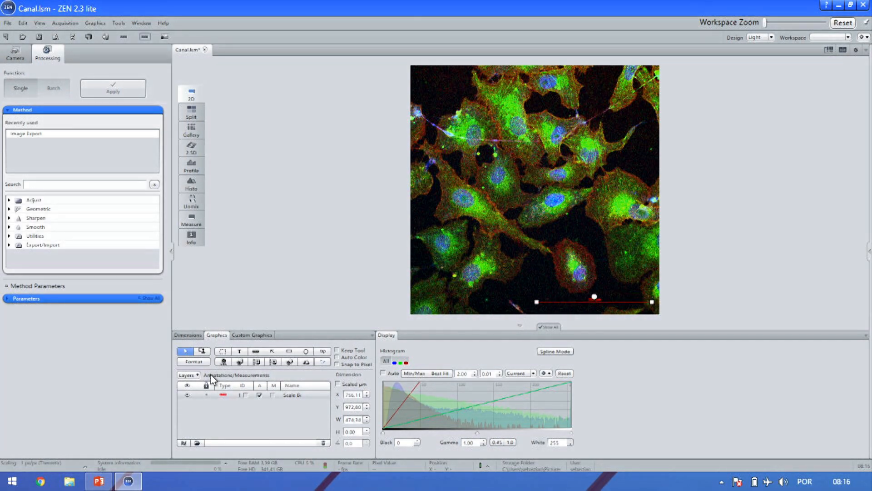
click(201, 362)
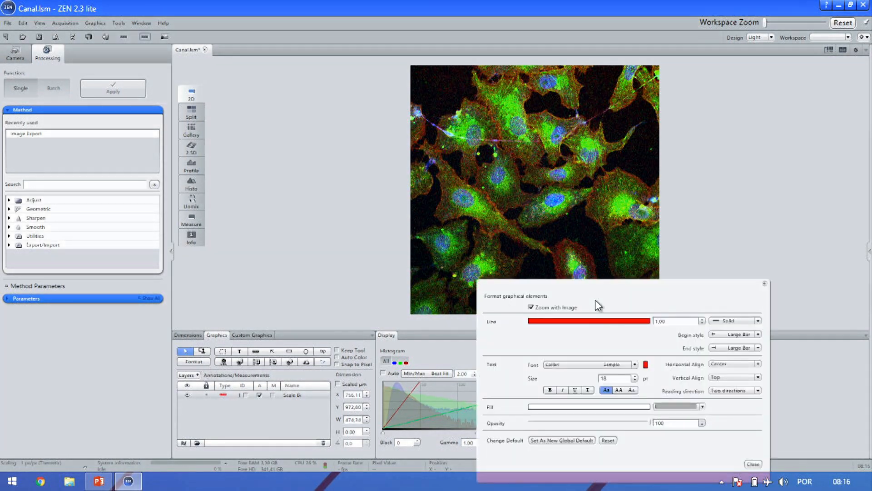
click(634, 322)
click(586, 159)
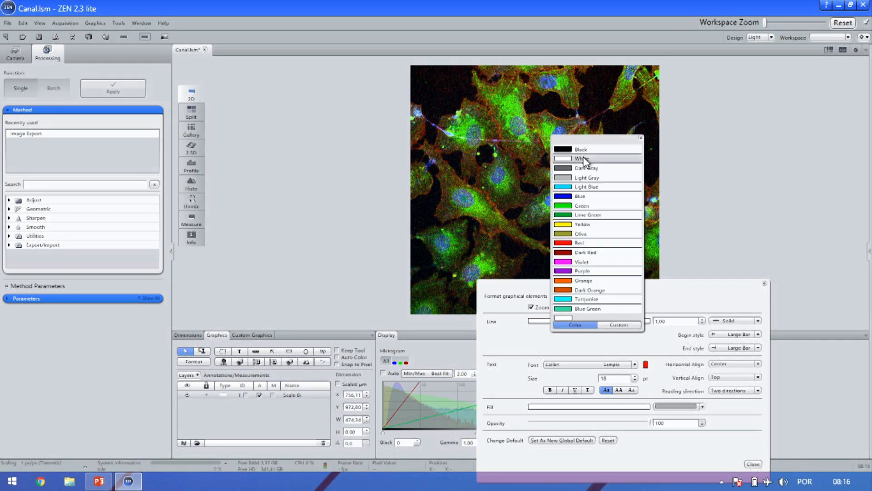
click(656, 371)
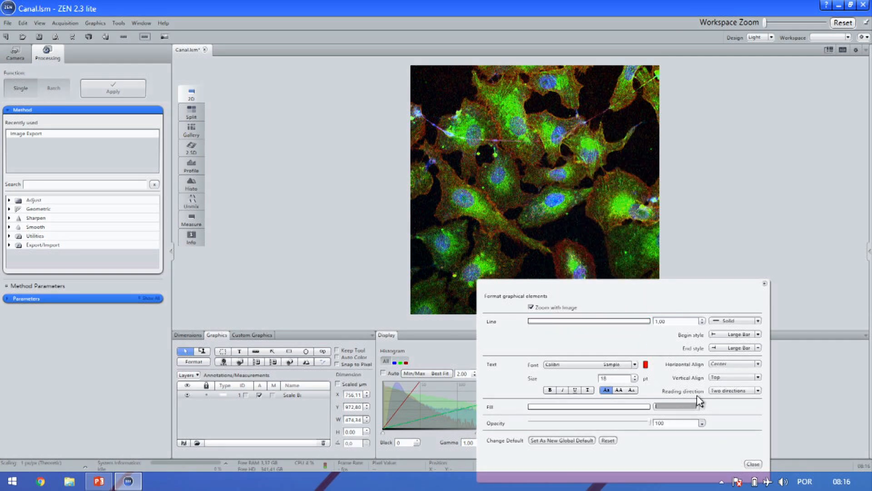
click(753, 462)
click(540, 218)
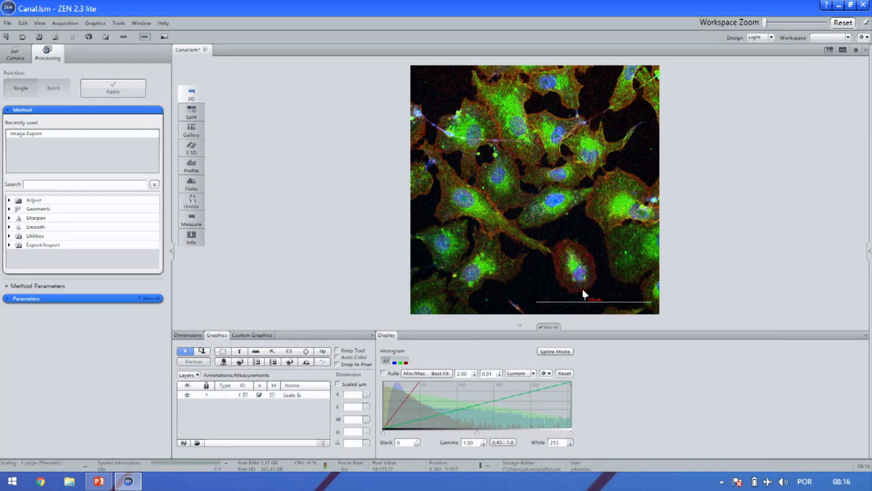
Set the scale bar's label text color to white and its text size to 50 pt.
click(597, 296)
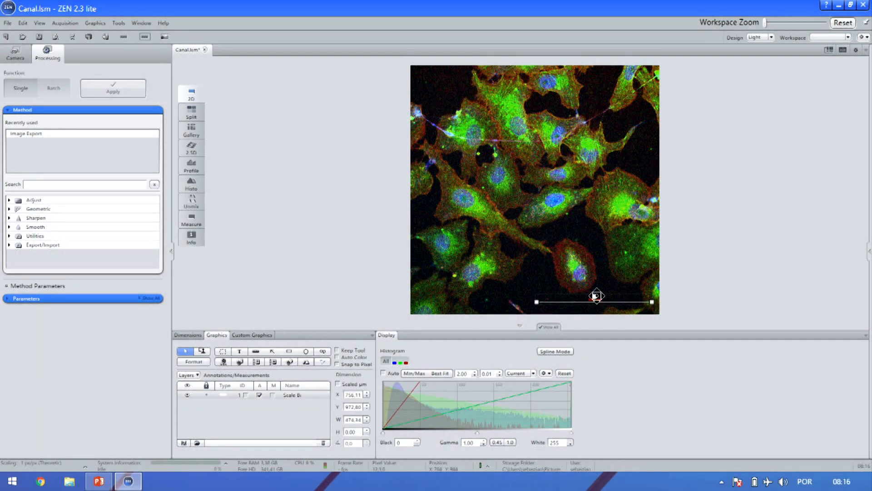
click(194, 362)
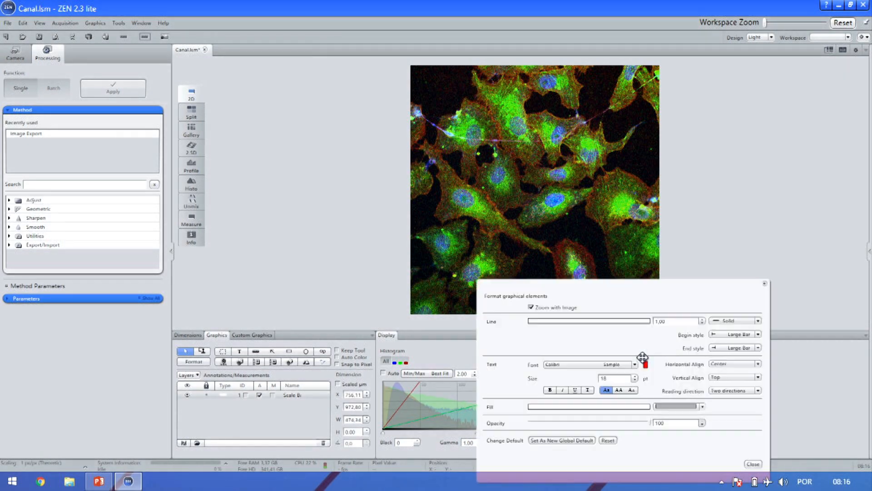
click(646, 365)
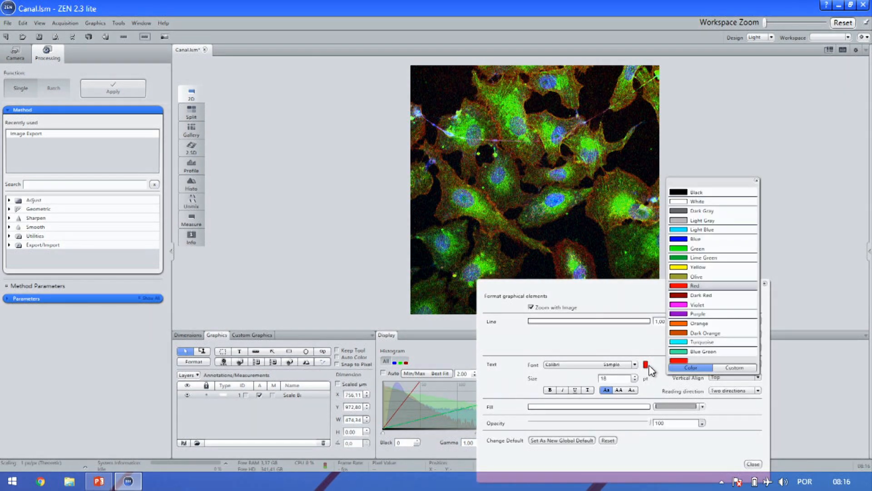
click(696, 201)
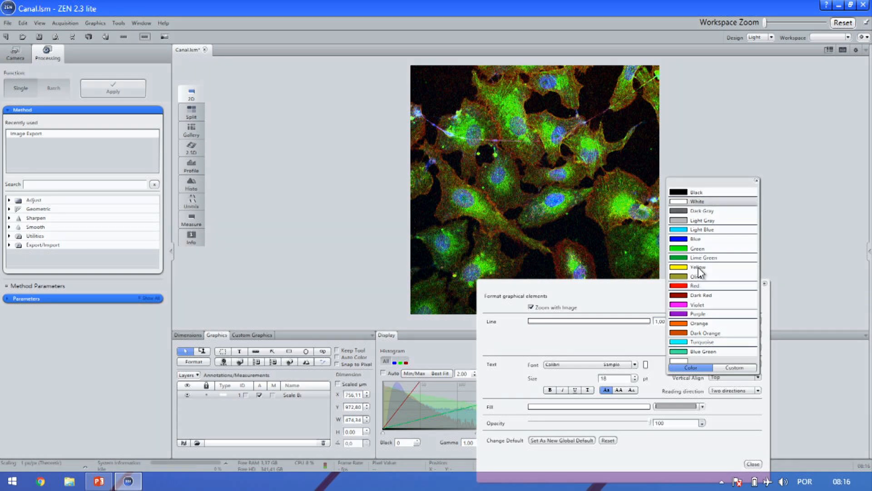
double_click(614, 378)
text(50)
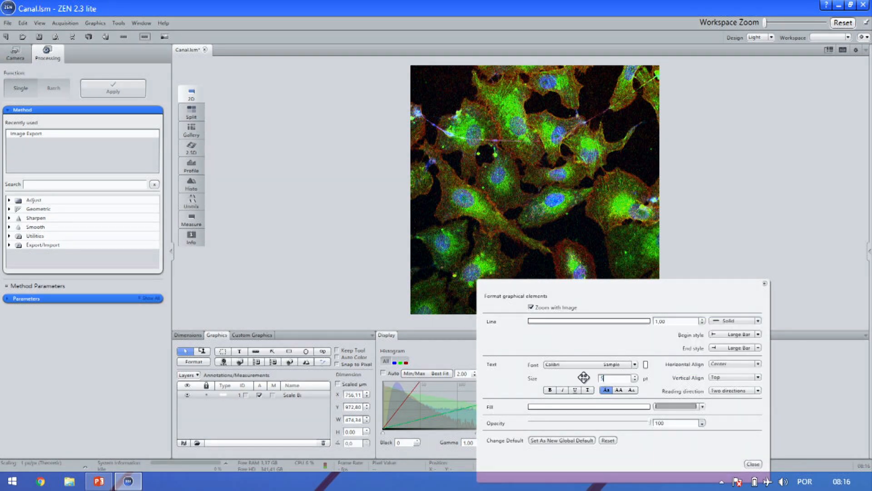
click(753, 463)
click(615, 265)
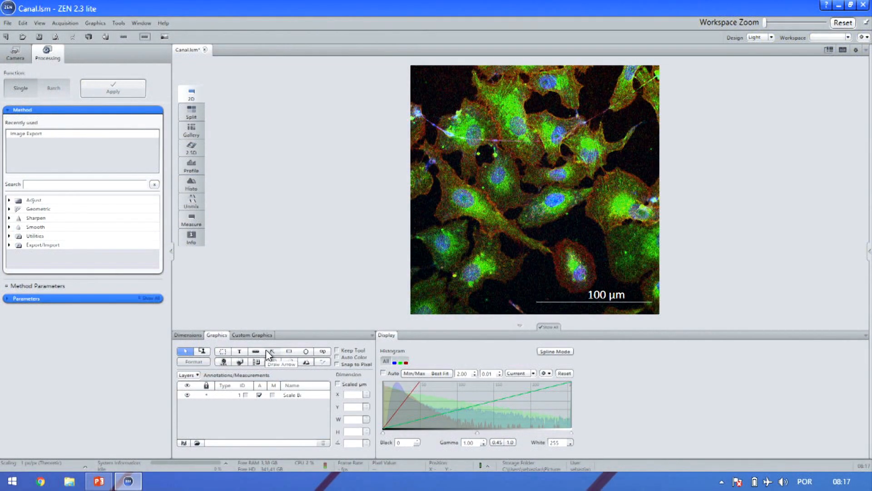
Try drawing an arrow on the cell image, move it to a cell in the lower part, and delete it.
click(272, 353)
drag(538, 138, 513, 175)
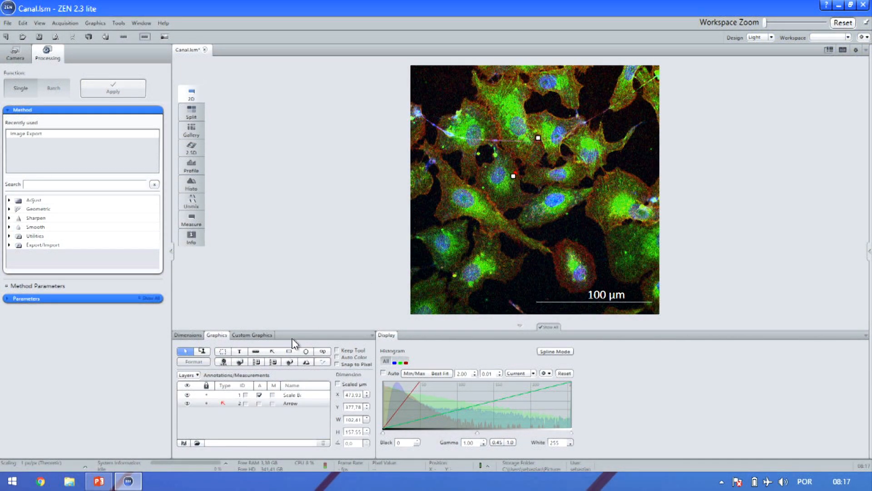
mouse_move(523, 158)
mouse_down()
mouse_move(525, 242)
mouse_move(524, 215)
mouse_move(508, 230)
mouse_move(530, 211)
mouse_move(496, 251)
mouse_move(486, 249)
mouse_move(494, 249)
mouse_up()
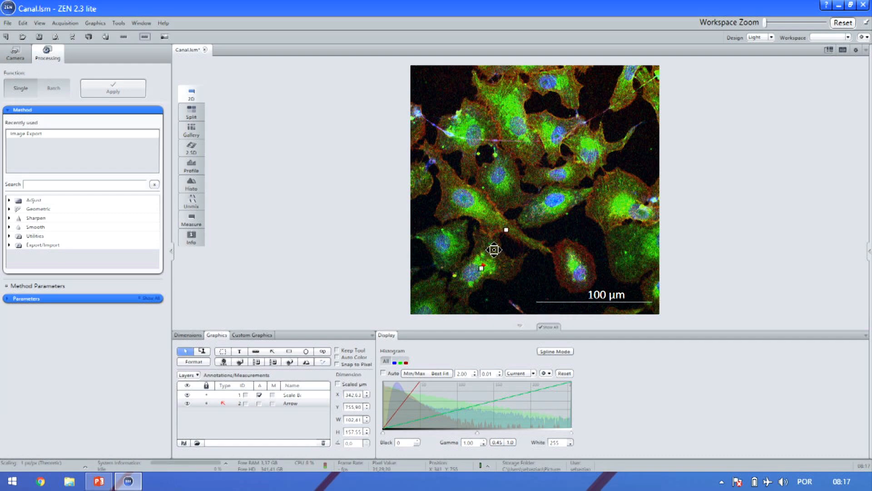
key(Delete)
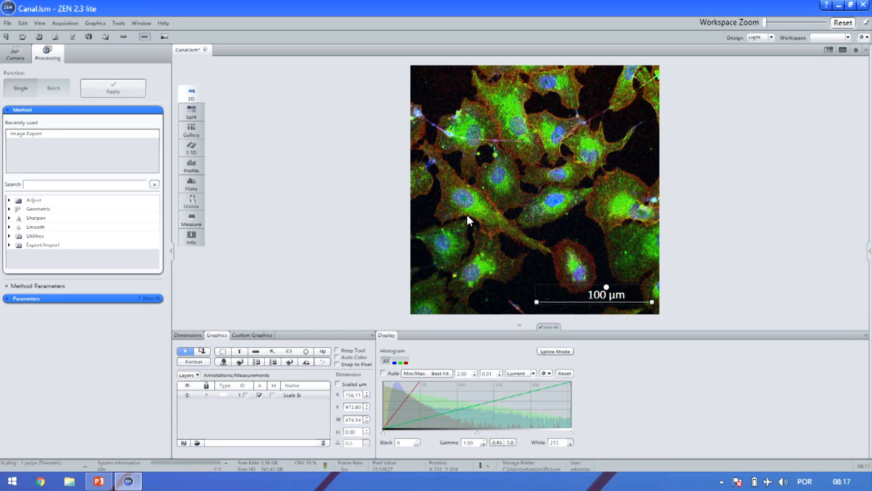
Deselect the scale bar on the cell image and set up an Image Export of Canal.lsm.
click(501, 218)
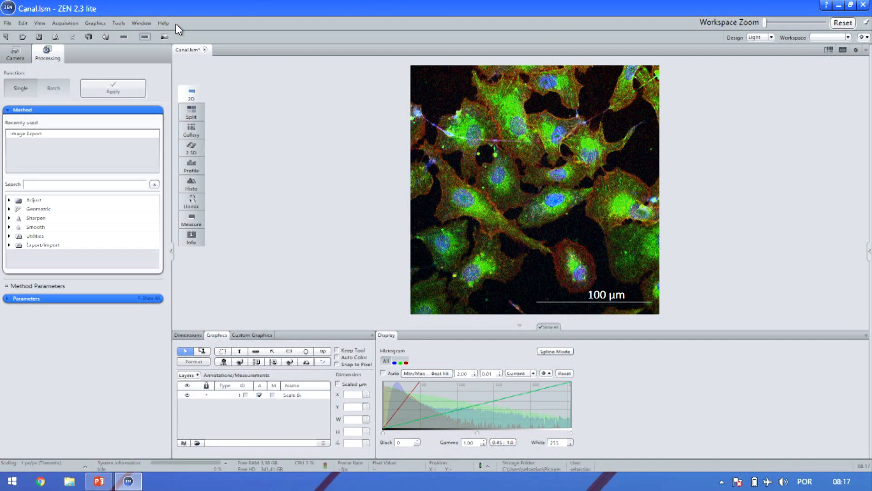
click(8, 23)
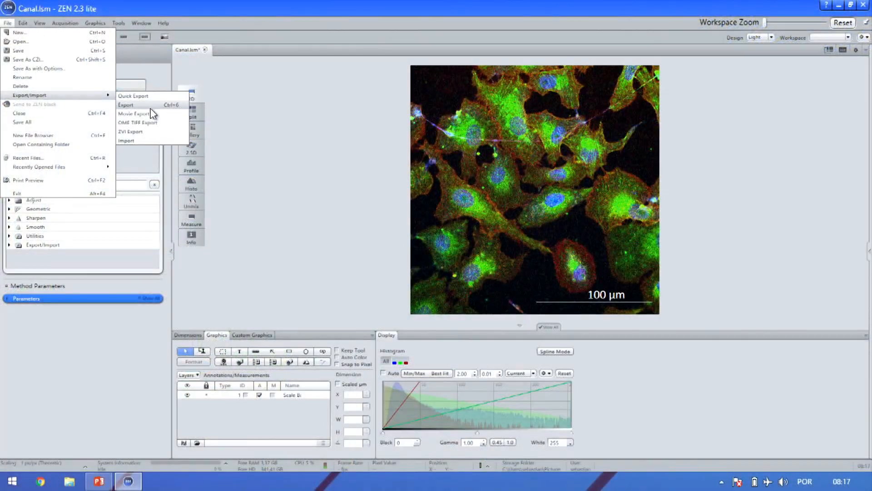
click(152, 113)
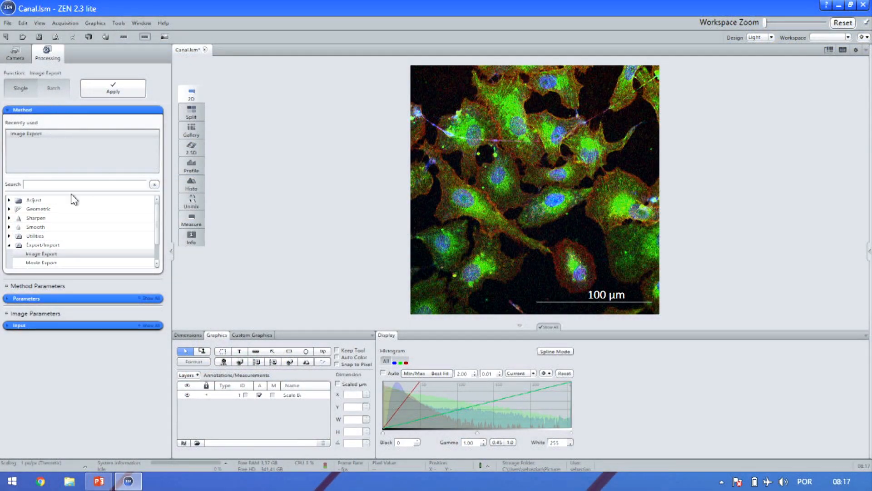
click(8, 23)
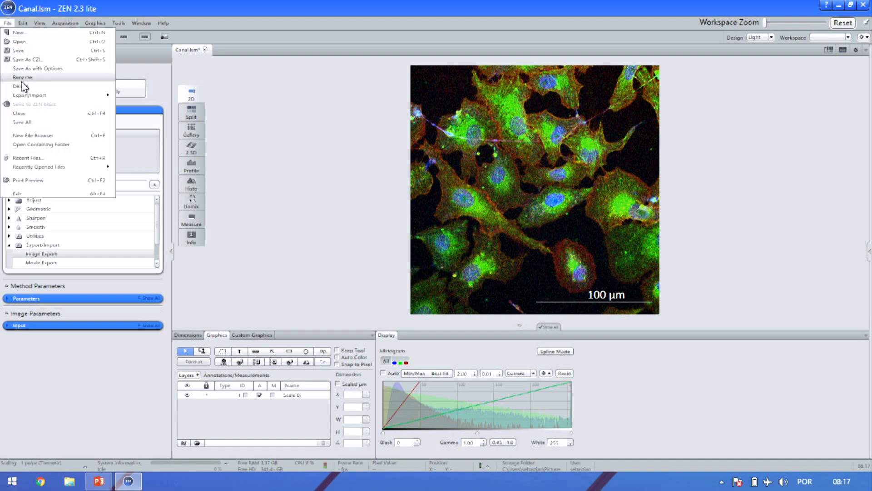
mouse_move(51, 94)
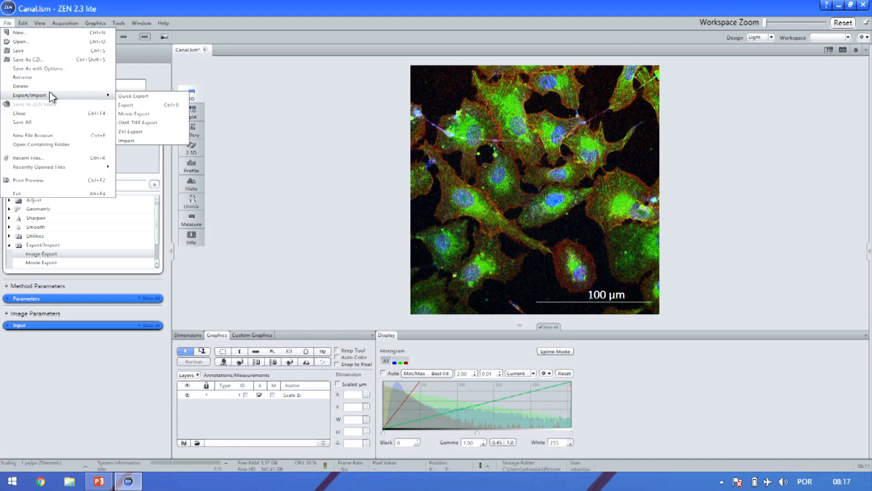
click(140, 106)
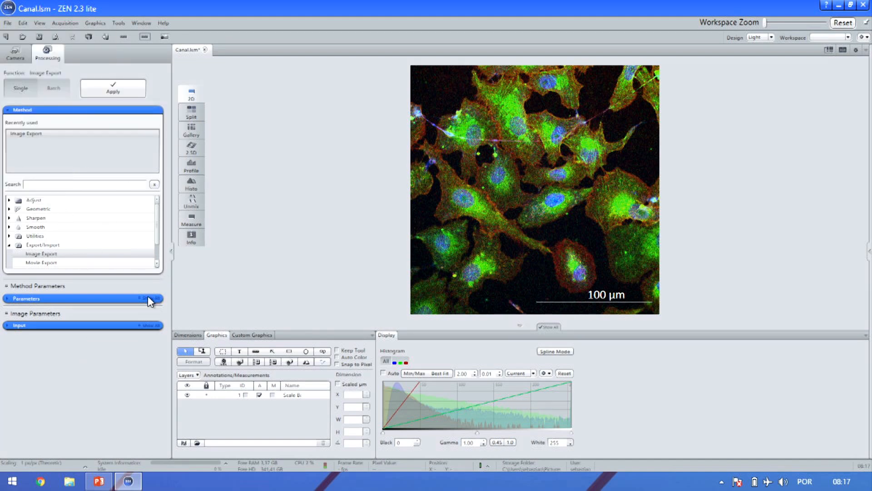
Expand the export's input and parameter settings and choose JPEG File Interchange Format (JPEG) as the file type.
click(5, 325)
click(7, 298)
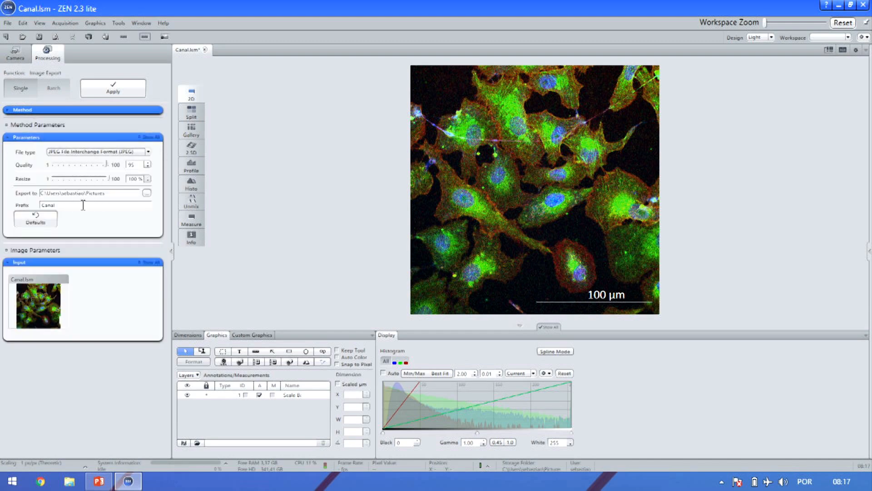
click(148, 152)
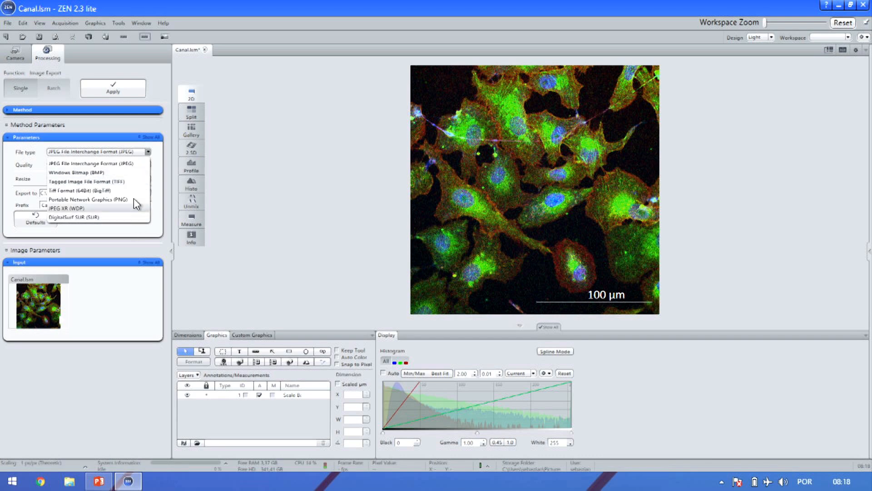
click(135, 161)
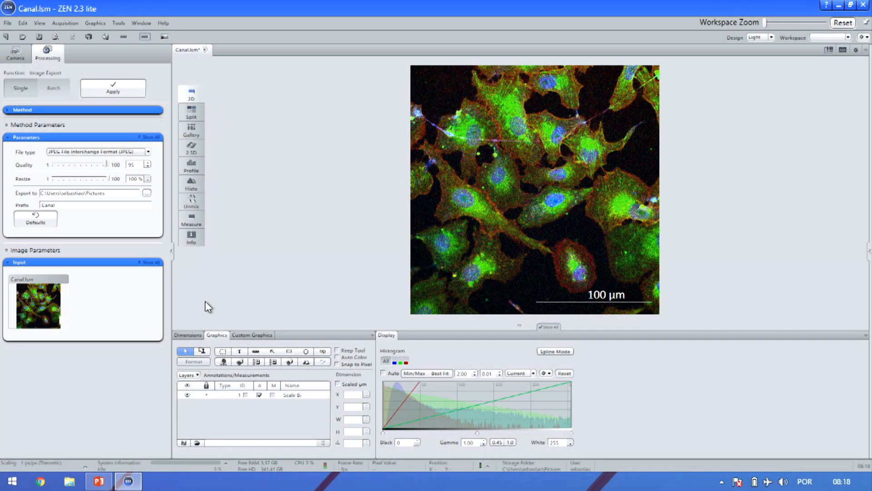
Hide the red channel, keeping blue and green displayed, and run the image export.
click(192, 335)
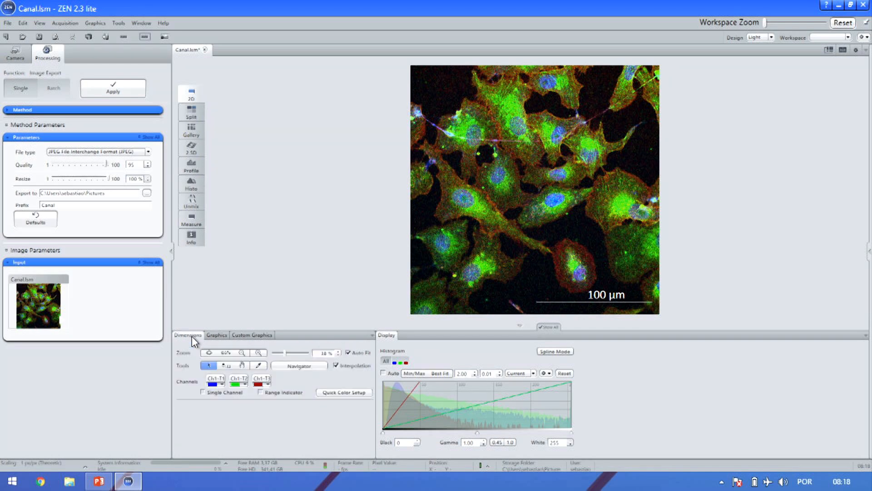
click(233, 380)
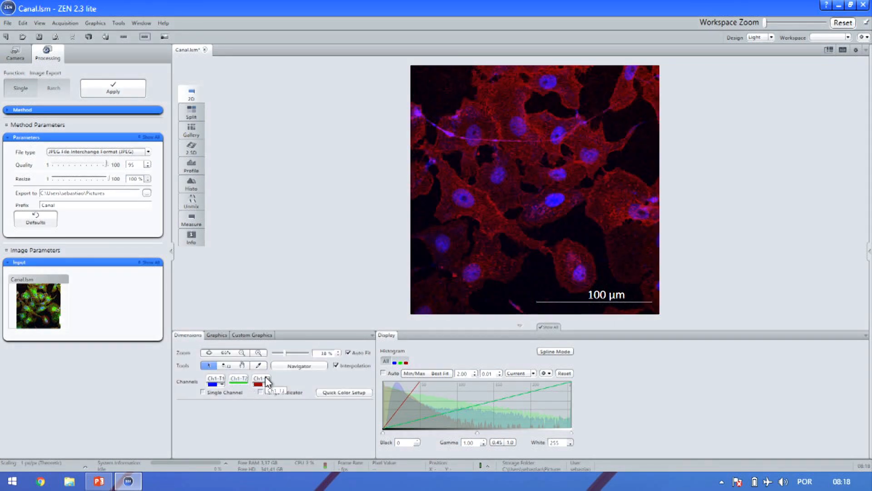
click(266, 380)
click(236, 381)
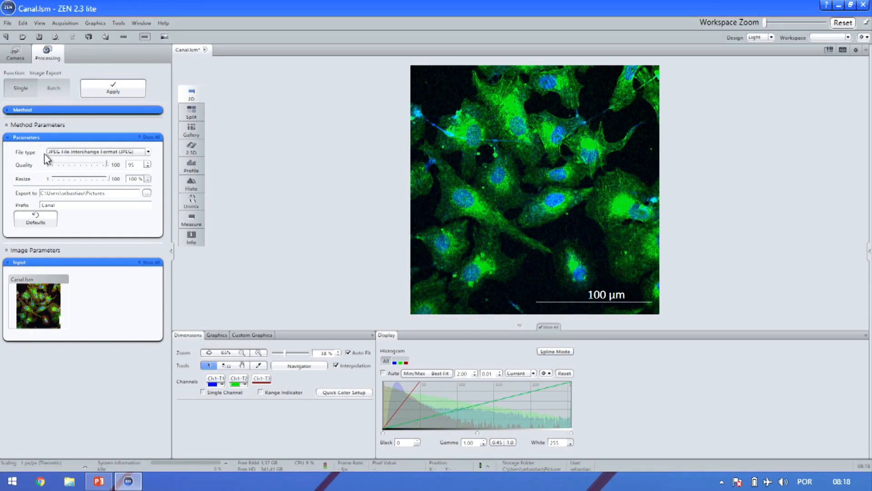
click(122, 80)
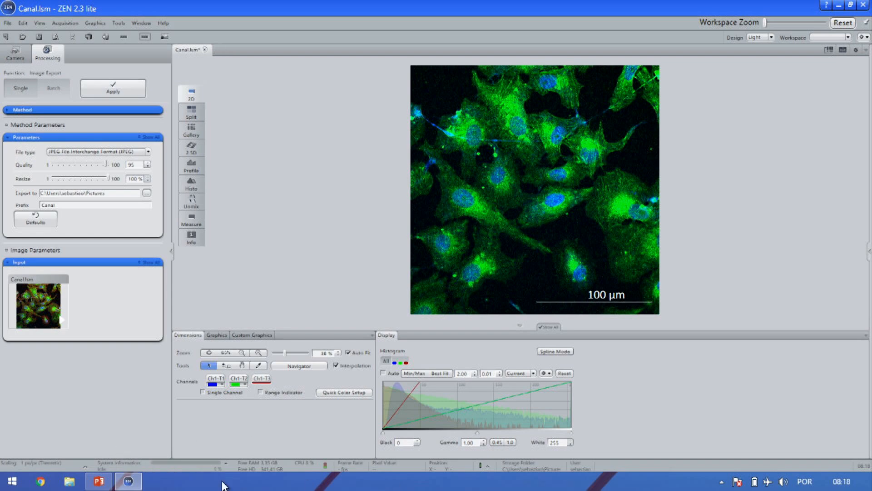
Switch to File Explorer, view the exported Canal_c1+2+3 image in the Canal folder under Imagens, and return to Imagens.
click(73, 481)
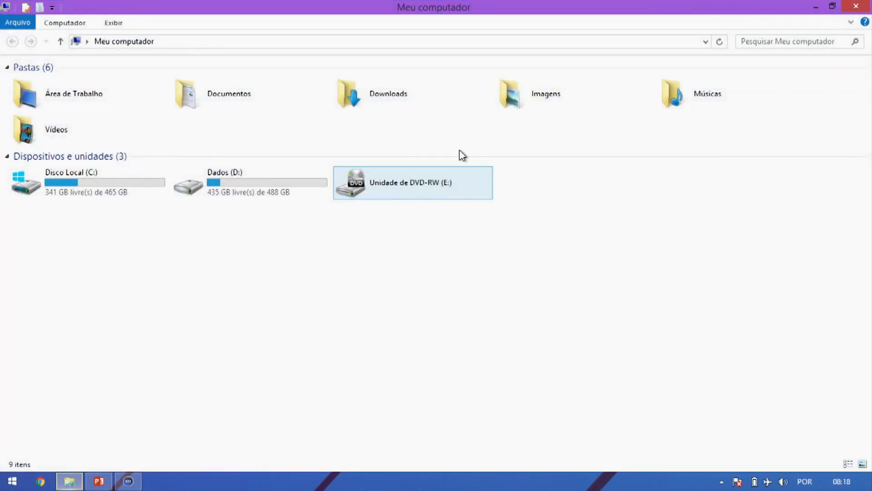
double_click(516, 97)
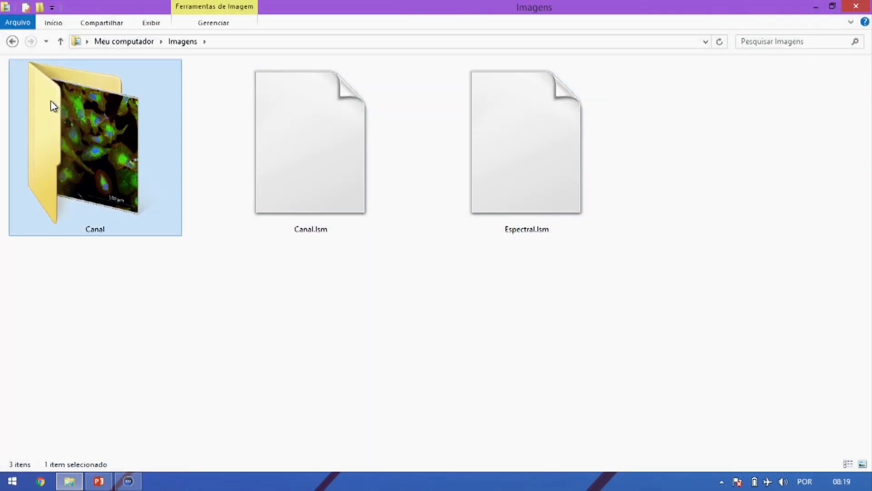
double_click(52, 102)
double_click(51, 104)
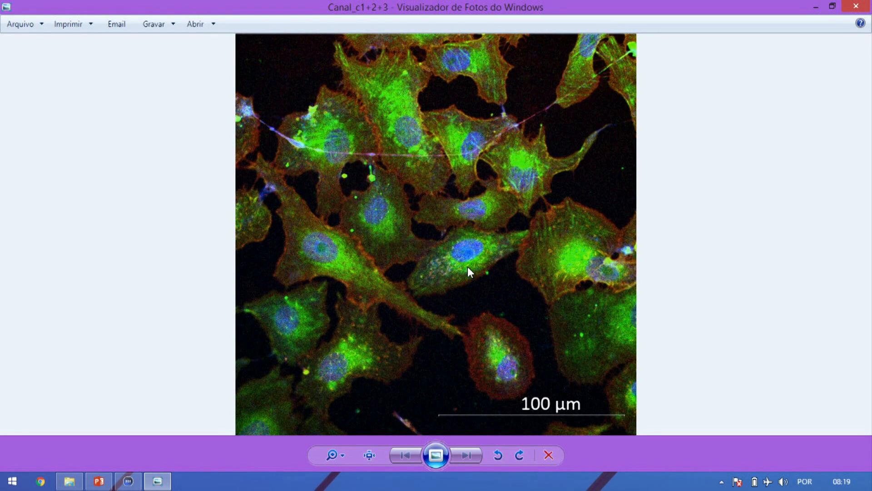
click(859, 5)
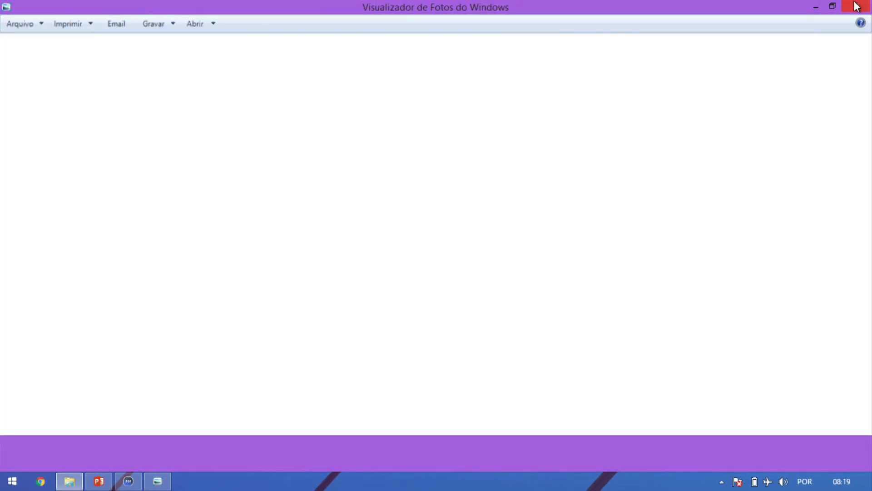
click(189, 44)
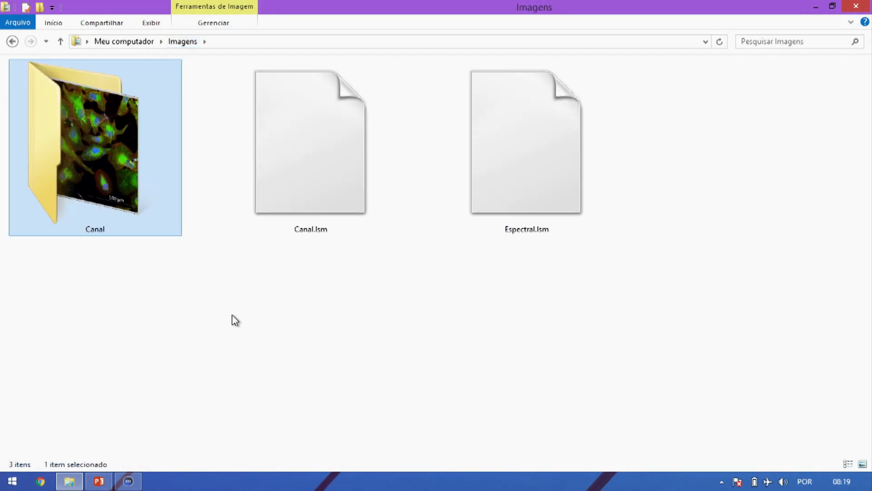
Switch back to ZEN, show the image's channels in Split view, and export it, overwriting the existing Canal_c1+2+3.jpg.
click(131, 484)
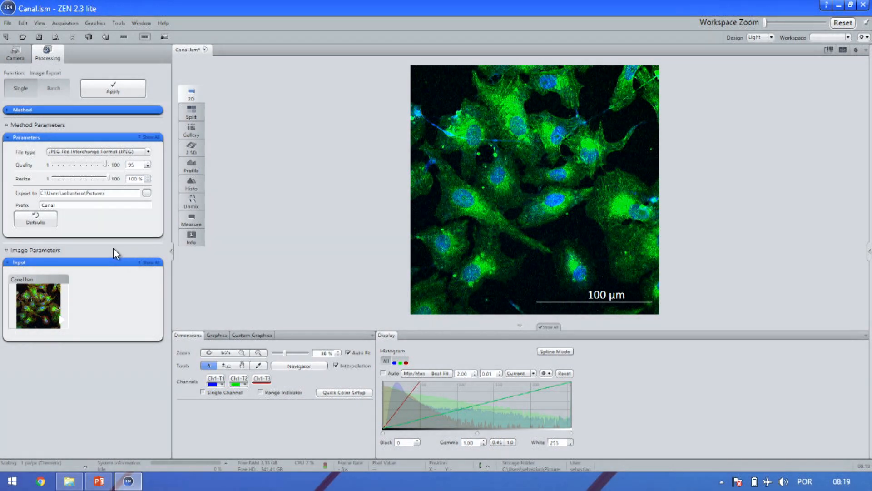
click(191, 113)
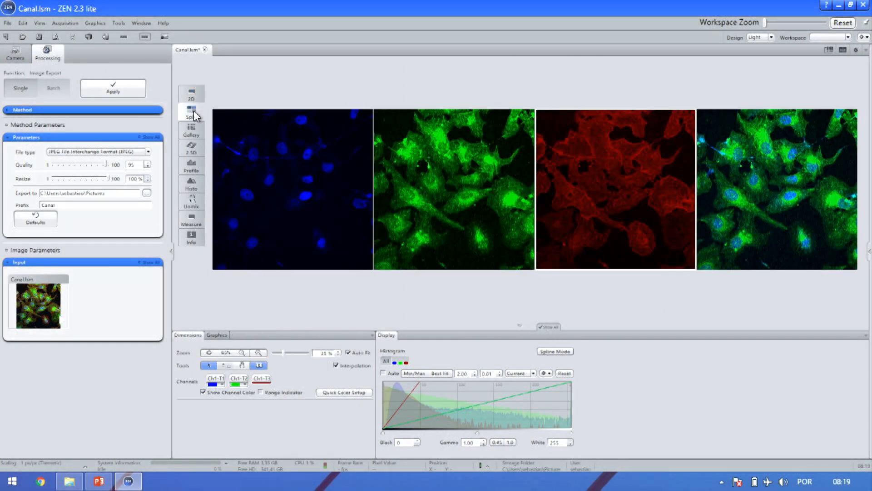
click(7, 22)
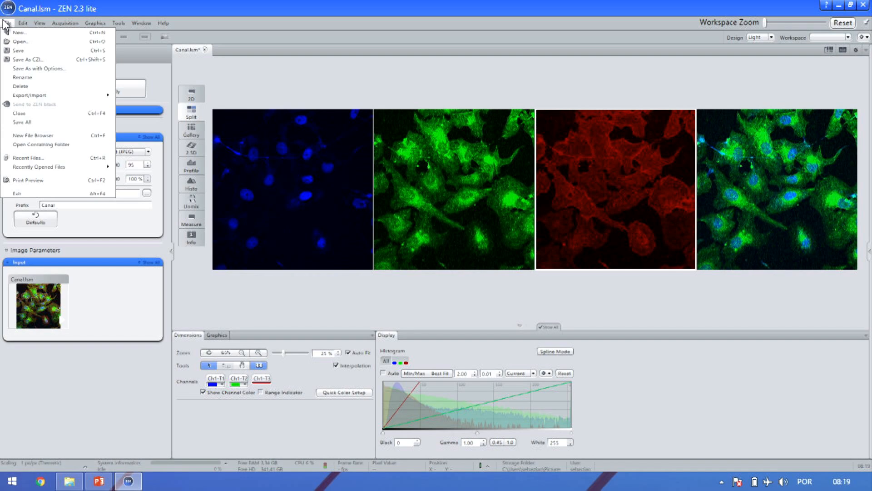
click(204, 310)
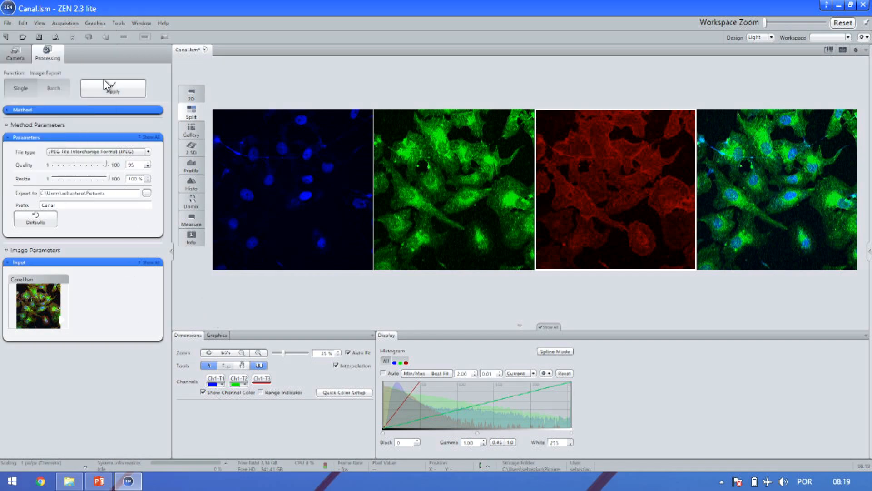
click(114, 91)
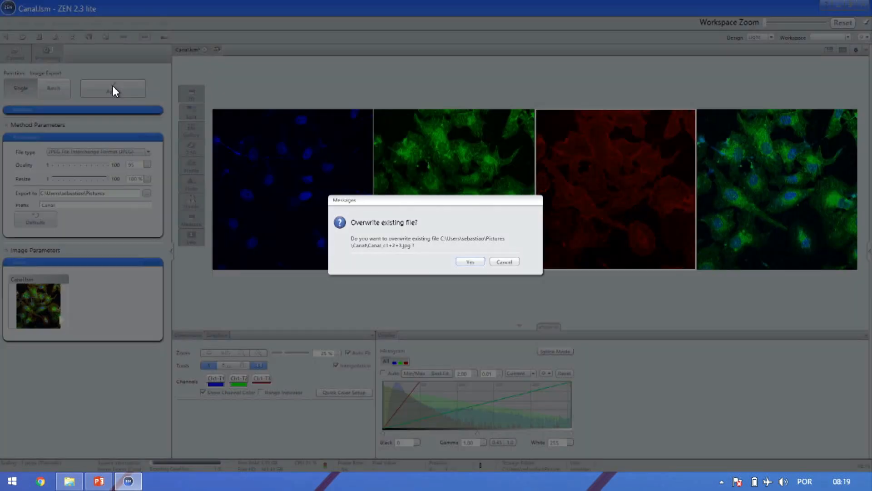
click(473, 263)
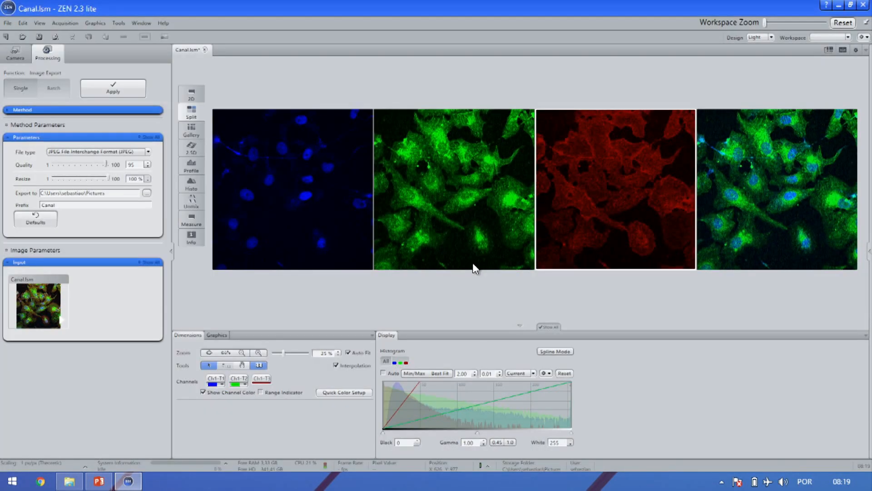
Switch to File Explorer, check the Canal folder for the new export, and go back to Imagens.
click(69, 480)
double_click(145, 168)
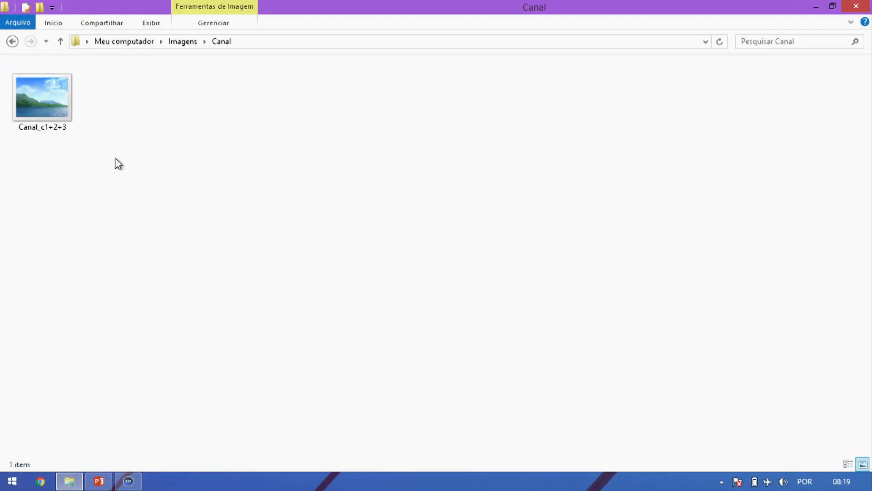
click(180, 41)
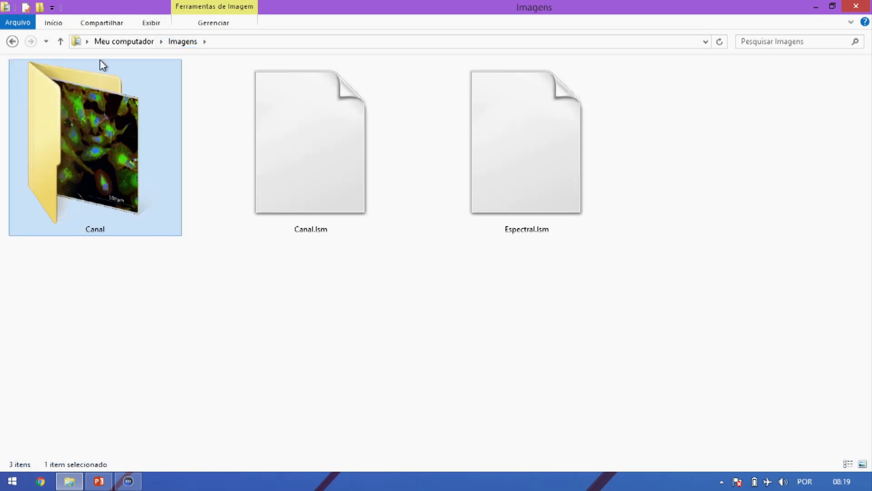